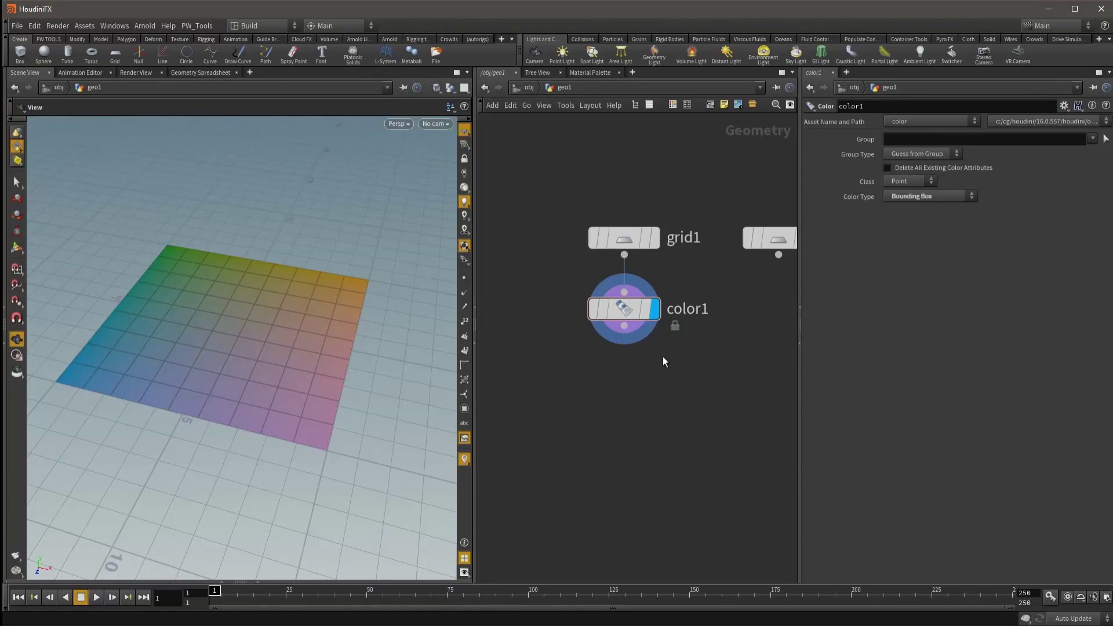
# Step: Inspect the network, comparing grid4's plain grid with color1's colour-gradient grid
pyautogui.moveTo(320, 346)
pyautogui.mouseDown(button='middle')
pyautogui.moveTo(371, 316)
pyautogui.moveTo(326, 303)
pyautogui.mouseUp(button='middle')
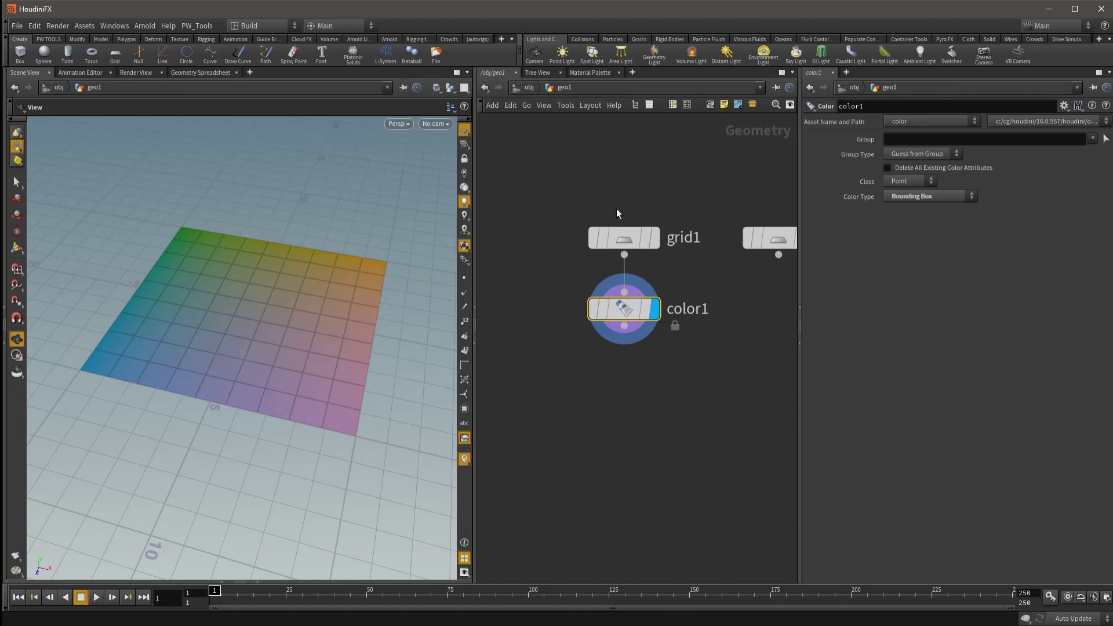
pyautogui.moveTo(330, 373)
pyautogui.mouseDown()
pyautogui.moveTo(336, 403)
pyautogui.moveTo(324, 365)
pyautogui.moveTo(308, 365)
pyautogui.mouseUp()
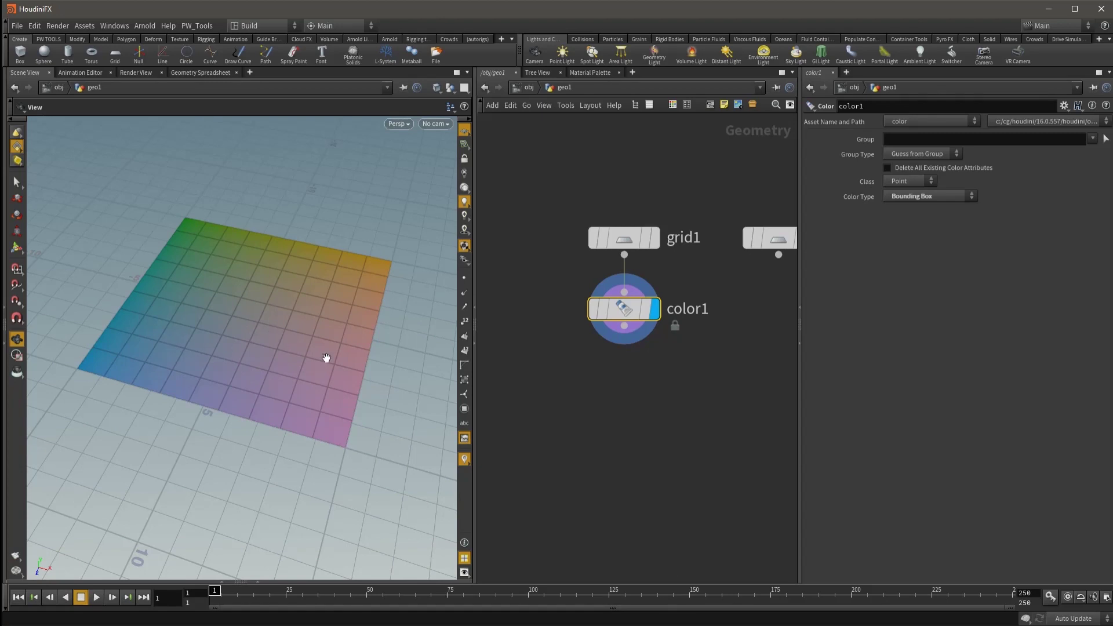
pyautogui.moveTo(718, 412); pyautogui.dragTo(656, 378, button='middle')
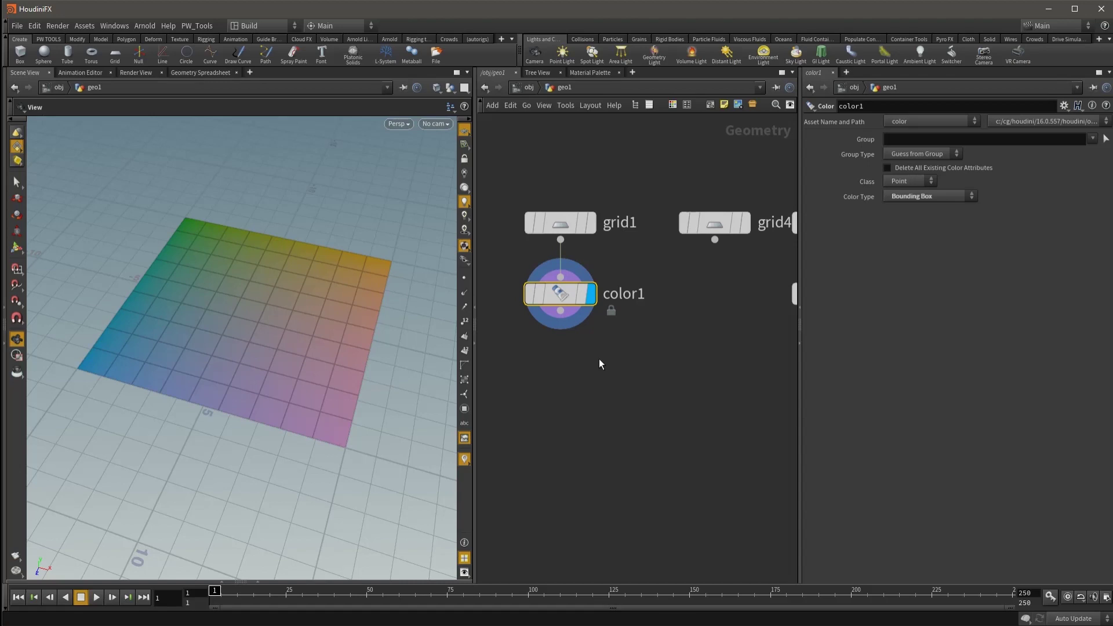
pyautogui.click(745, 224)
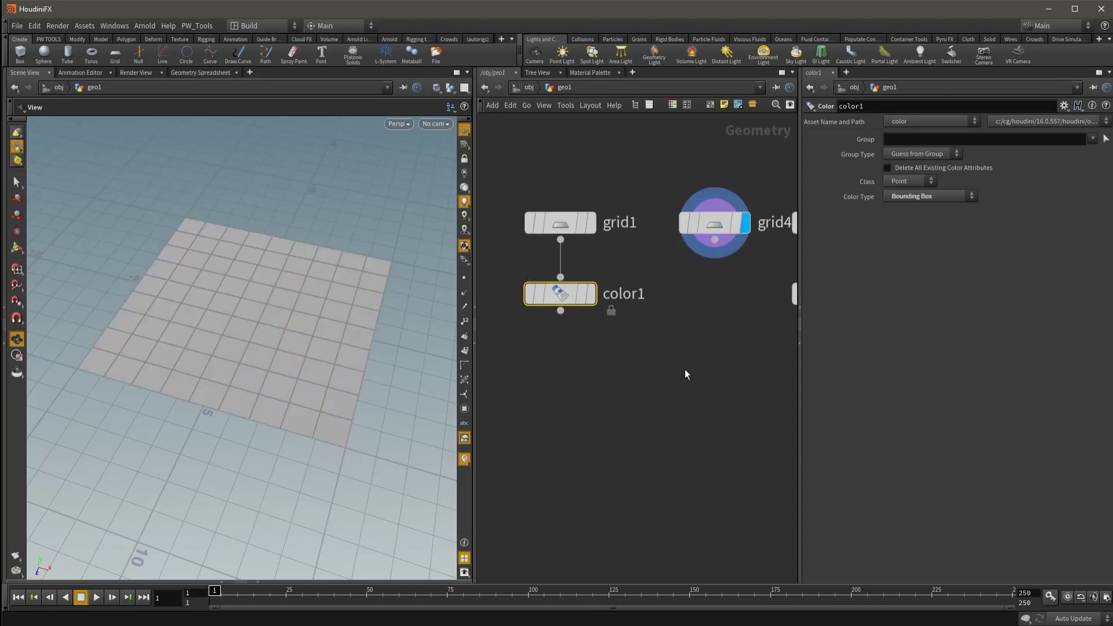
pyautogui.click(597, 304)
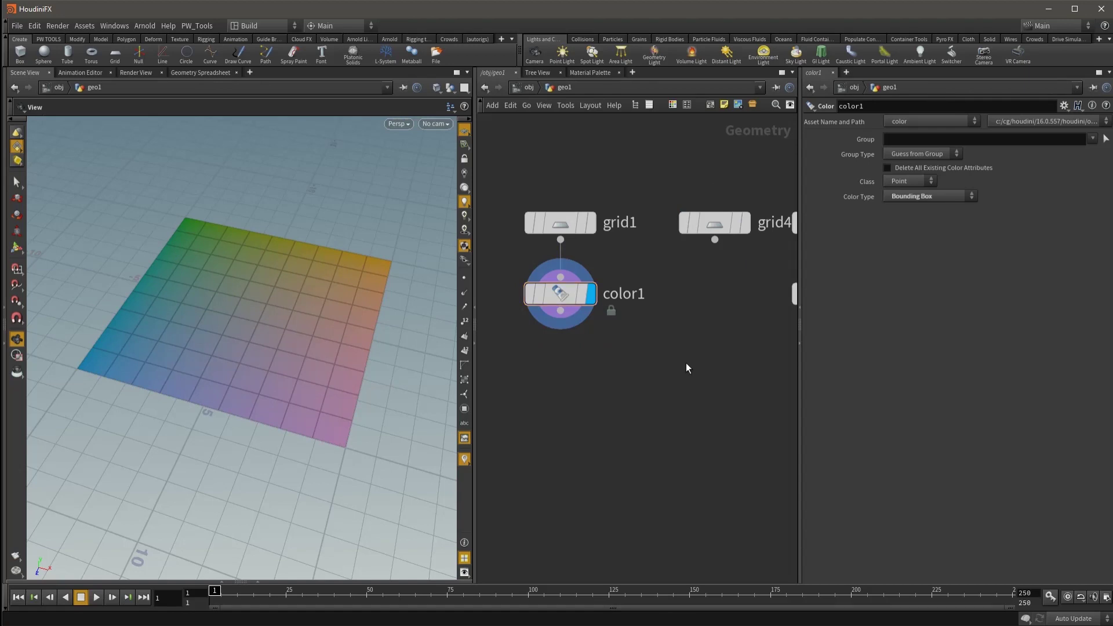
# Step: Add an Attribute Copy node with grid4 in input 1 and color1 in input 2
pyautogui.press('Tab')
pyautogui.write('copy')
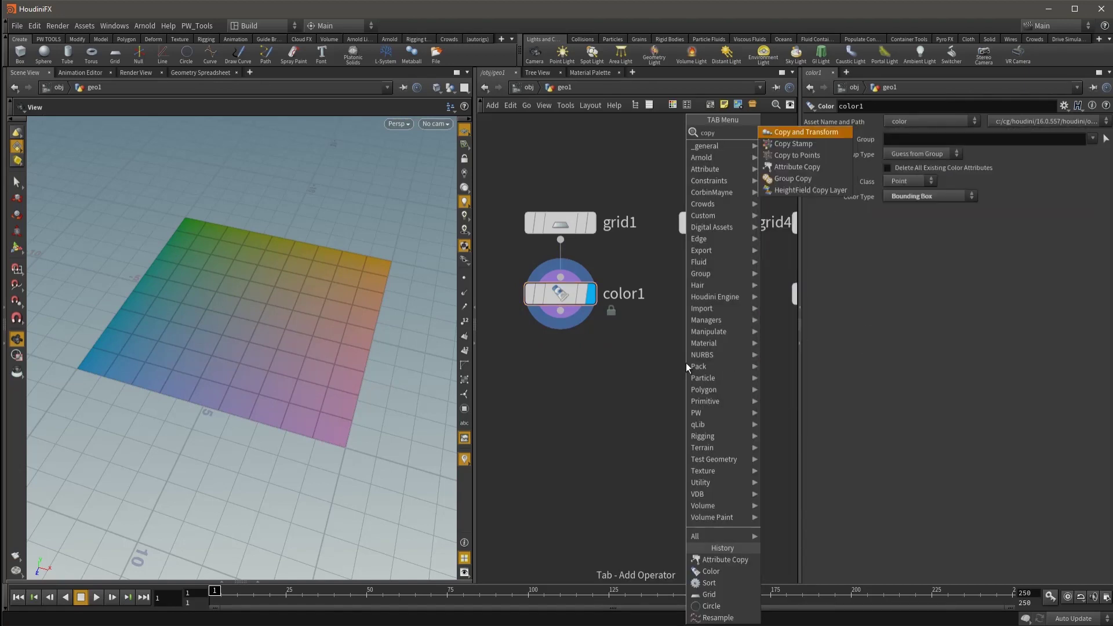
pyautogui.write(' a')
pyautogui.click(799, 134)
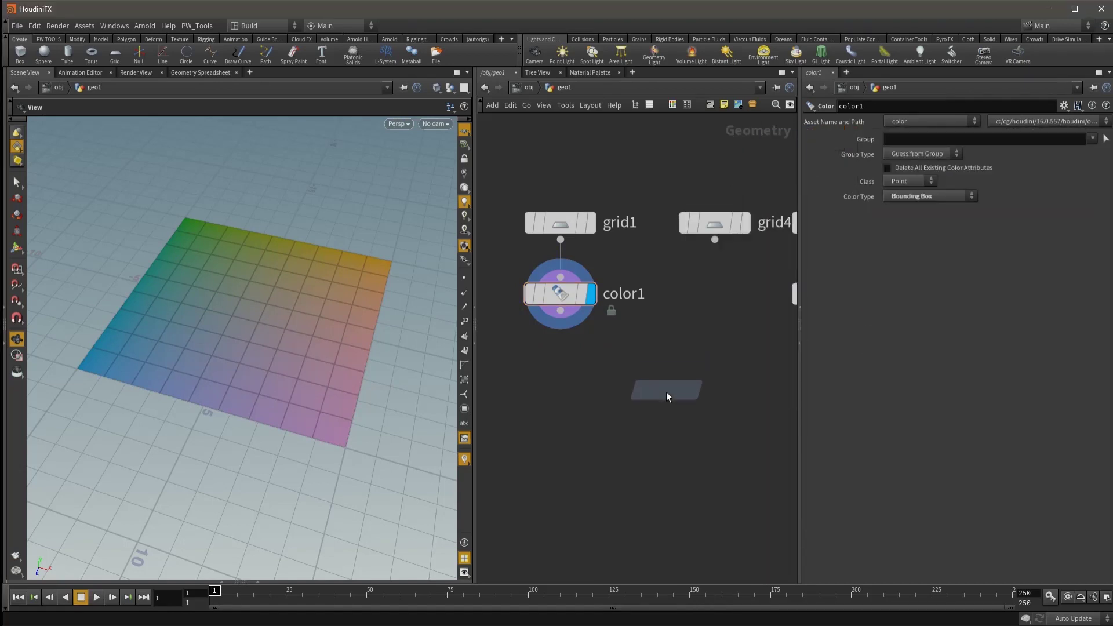
pyautogui.click(656, 399)
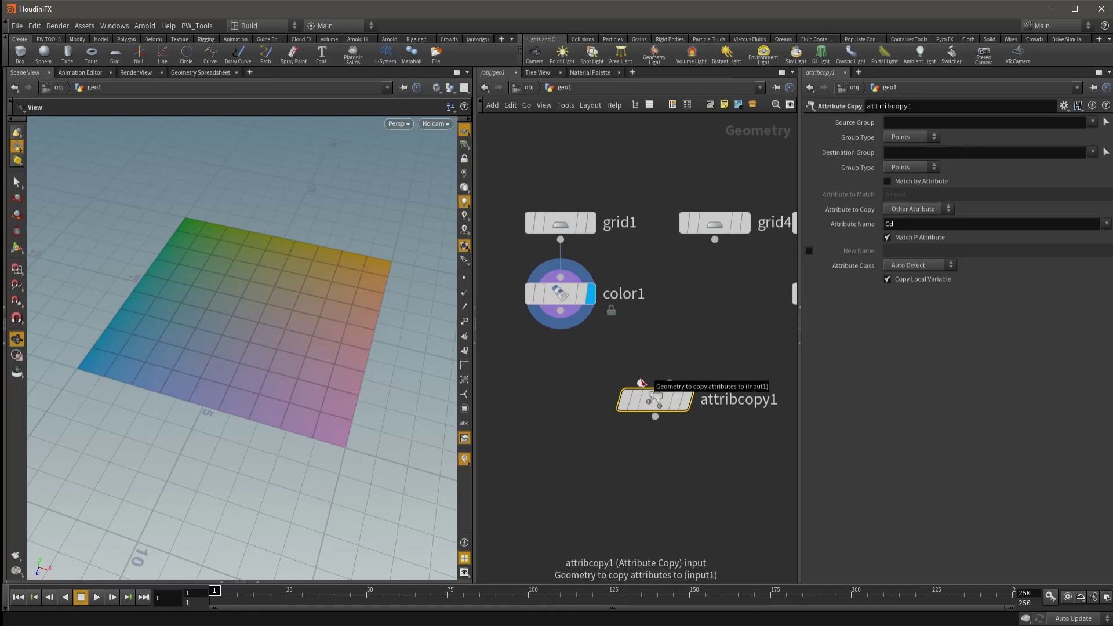
pyautogui.click(642, 383)
pyautogui.moveTo(655, 399)
pyautogui.click(715, 240)
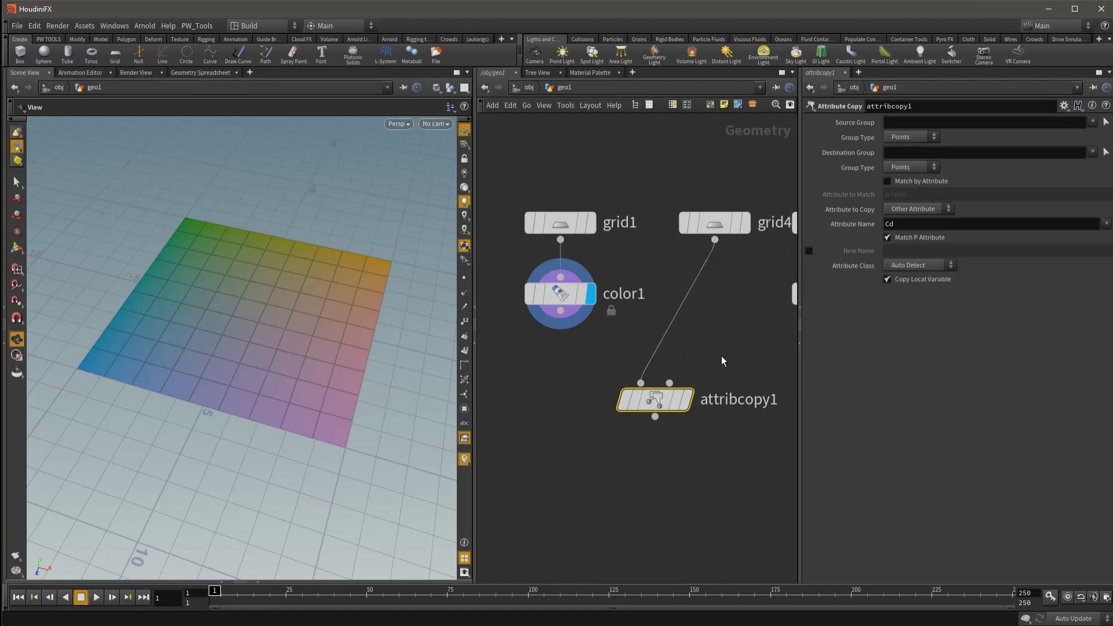
pyautogui.moveTo(661, 399); pyautogui.dragTo(662, 411)
pyautogui.click(669, 395)
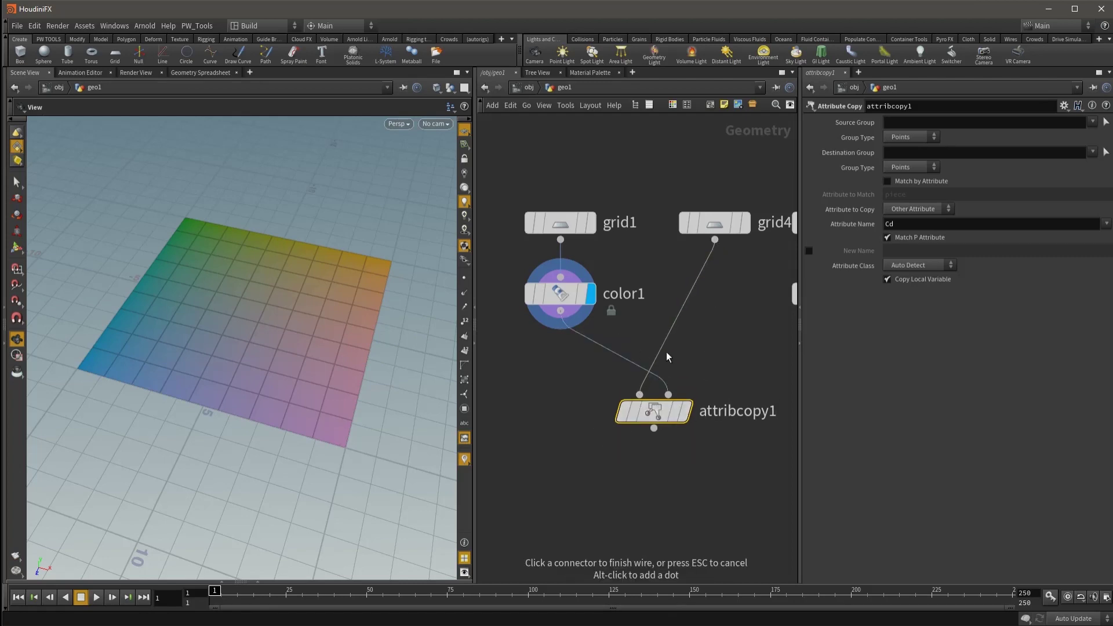
pyautogui.click(669, 394)
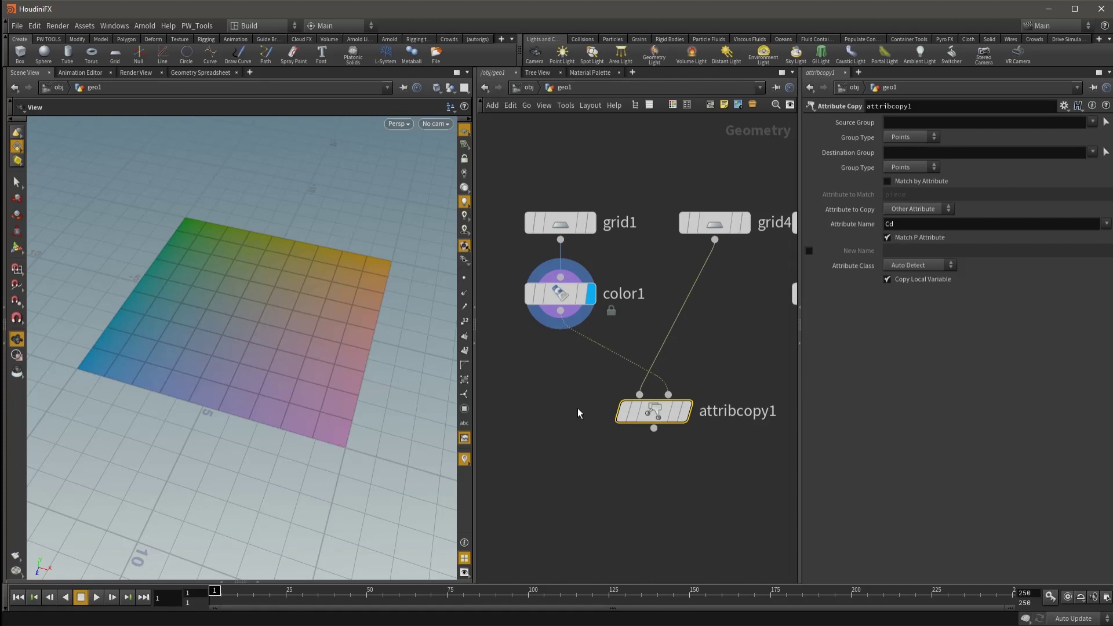
# Step: Insert a Transform node (transform1) after grid4, feeding attribcopy1
pyautogui.click(686, 411)
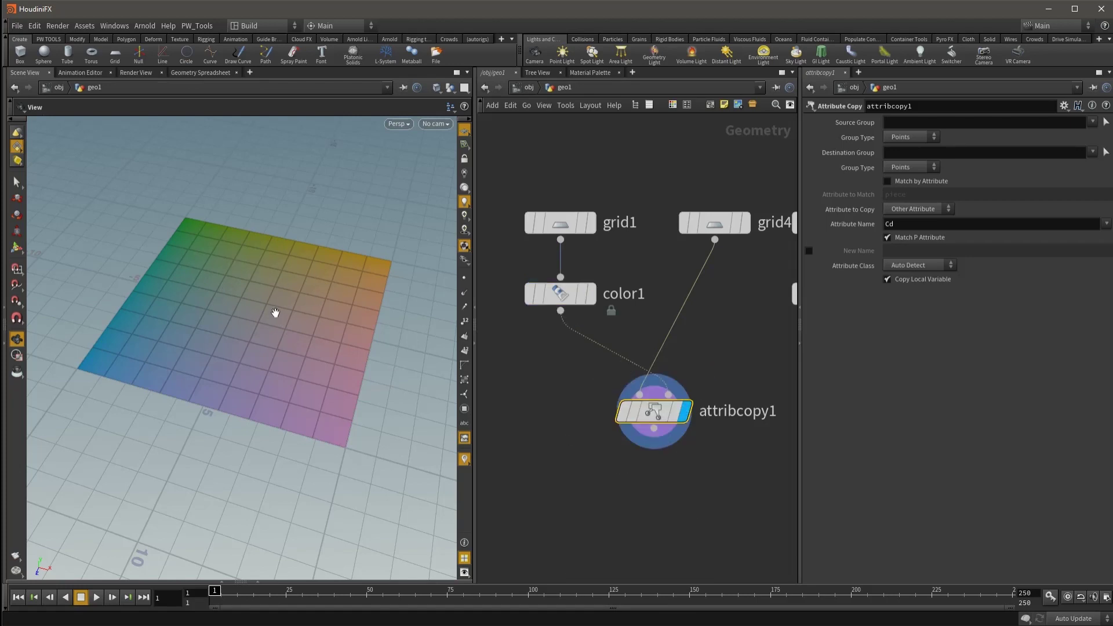
pyautogui.click(714, 224)
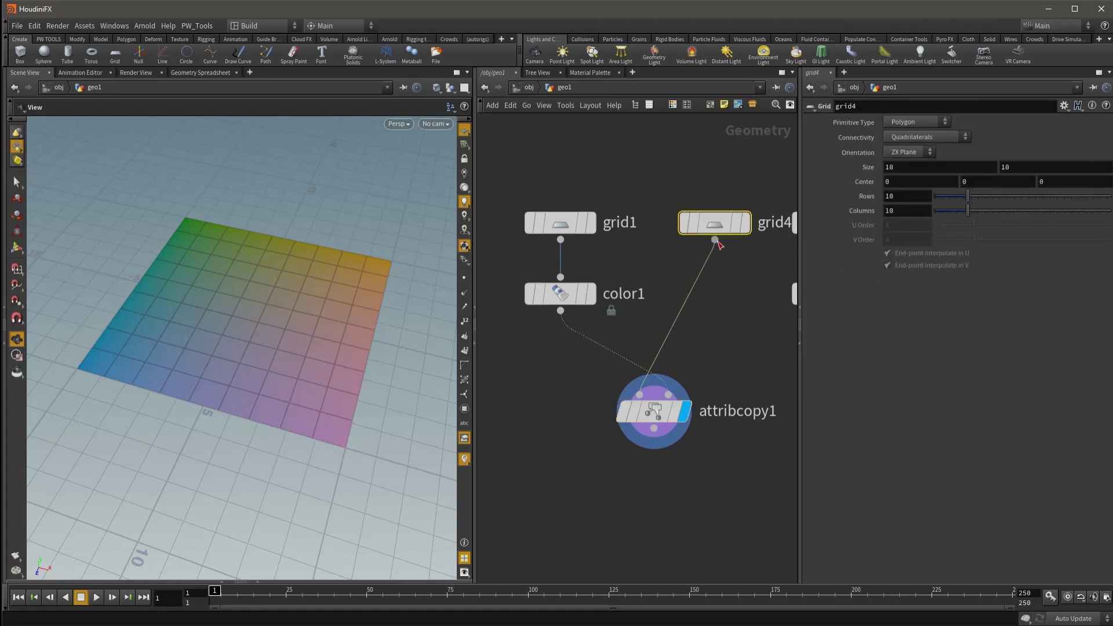
pyautogui.press('Tab')
pyautogui.write('trans')
pyautogui.click(837, 158)
pyautogui.click(725, 287)
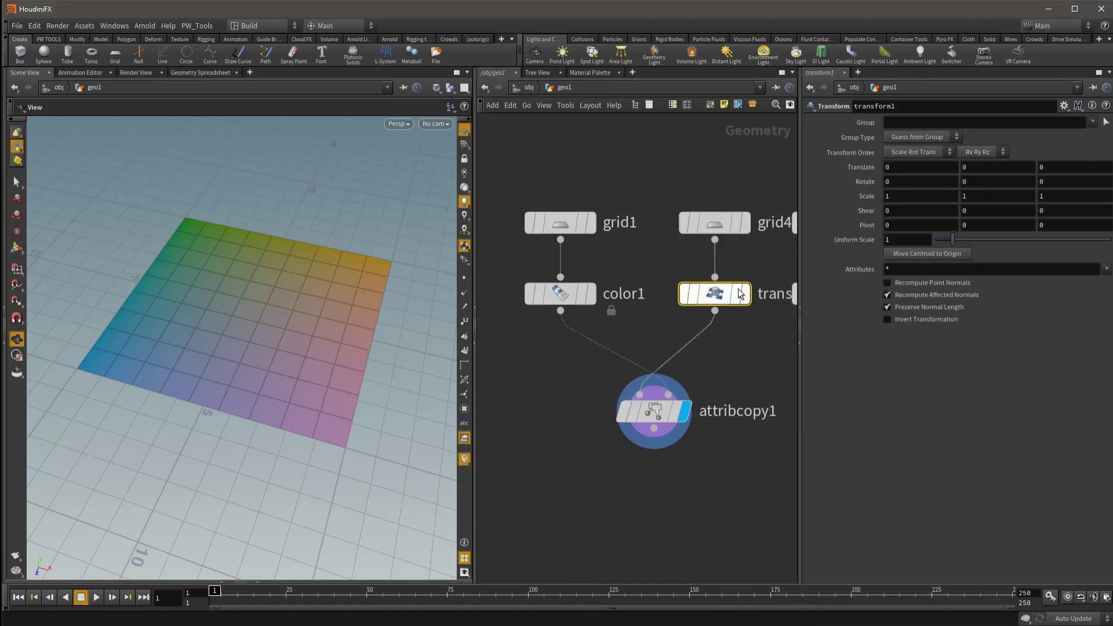
# Step: Rotate the grid around Y with the transform handle and view attribcopy1's result
pyautogui.click(746, 298)
pyautogui.press('Return')
pyautogui.moveTo(275, 368); pyautogui.dragTo(329, 340)
pyautogui.click(686, 412)
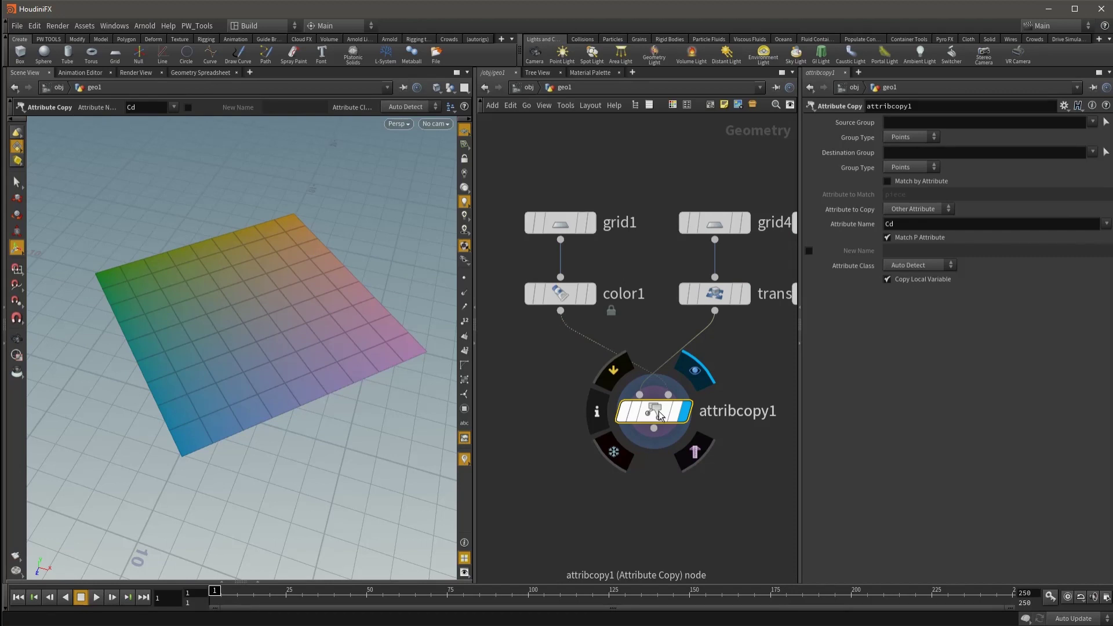
# Step: Keep attribcopy1's Attribute Class on Auto Detect and bring grid3 and sort1 into view
pyautogui.click(948, 265)
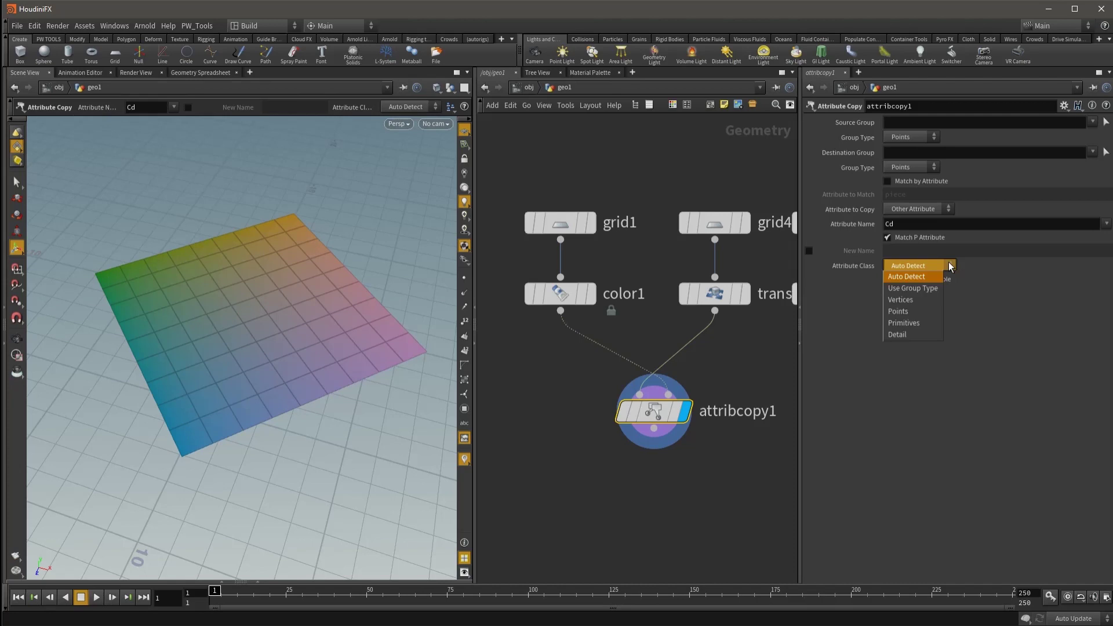
pyautogui.click(934, 374)
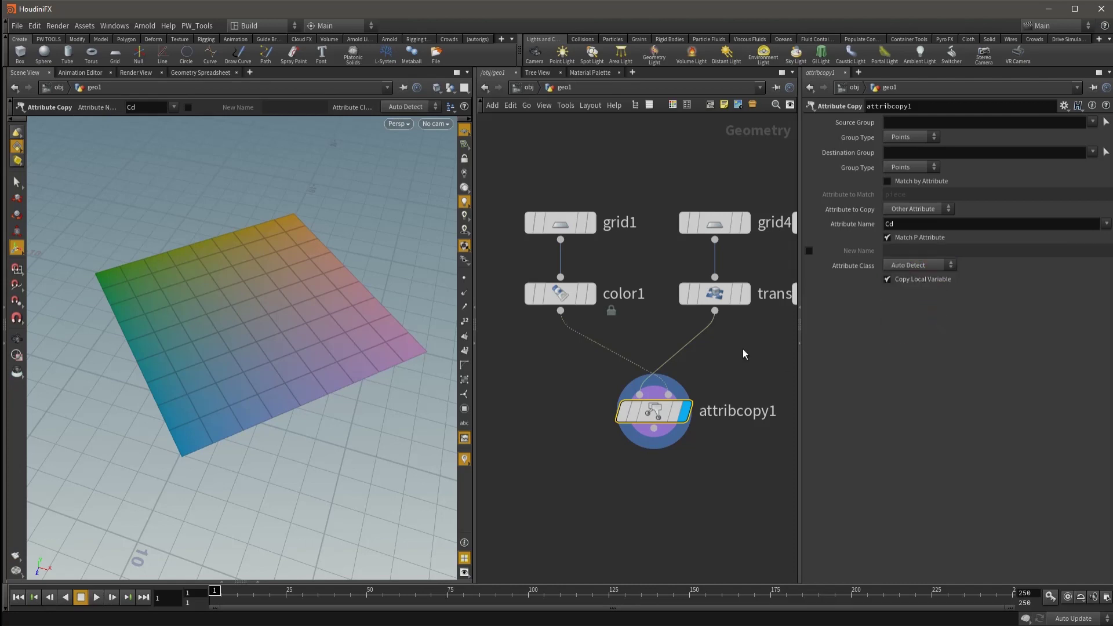
pyautogui.moveTo(743, 352); pyautogui.dragTo(656, 346, button='middle')
pyautogui.scroll(-2, 656, 346)
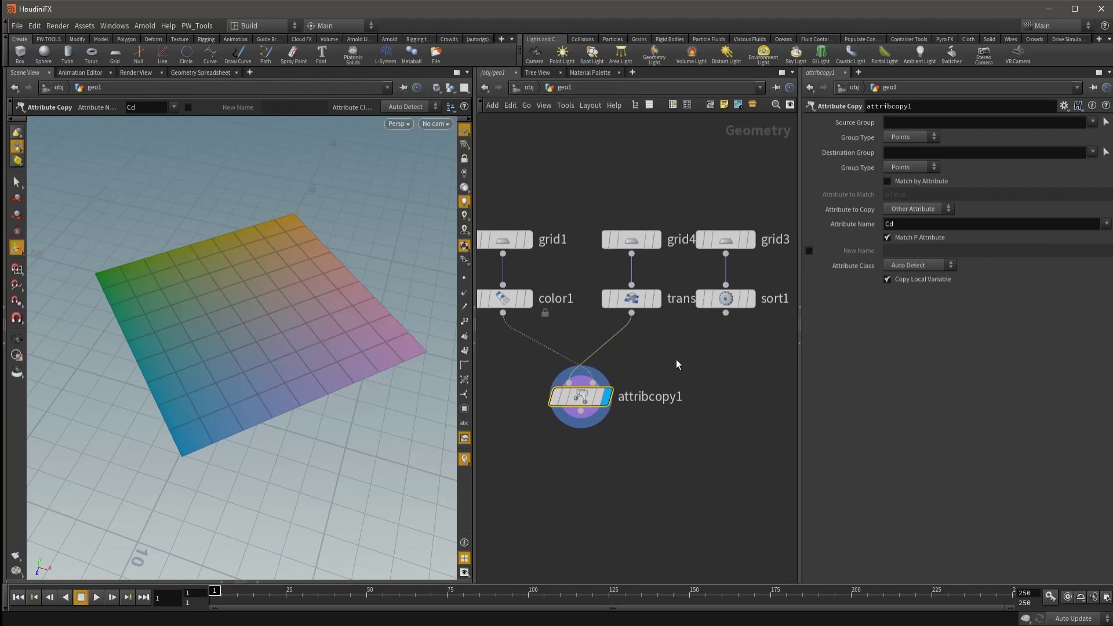
# Step: Display sort1 and reposition grid3 and sort1 in the network
pyautogui.click(754, 304)
pyautogui.click(733, 300)
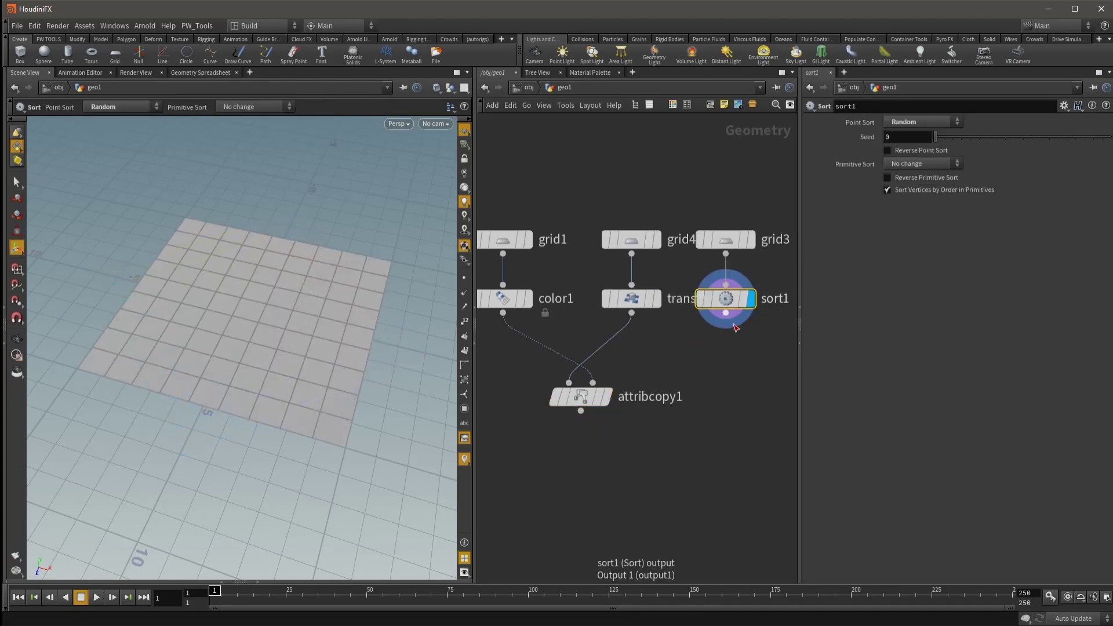
pyautogui.moveTo(734, 322); pyautogui.dragTo(689, 327, button='middle')
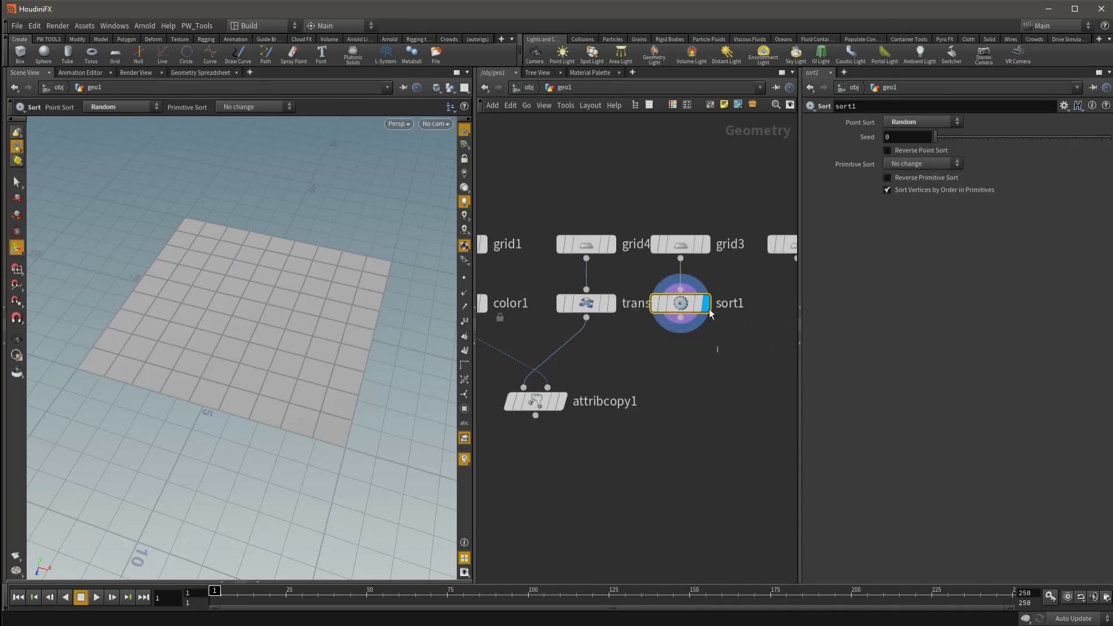
pyautogui.click(680, 248)
pyautogui.moveTo(681, 250); pyautogui.dragTo(703, 250)
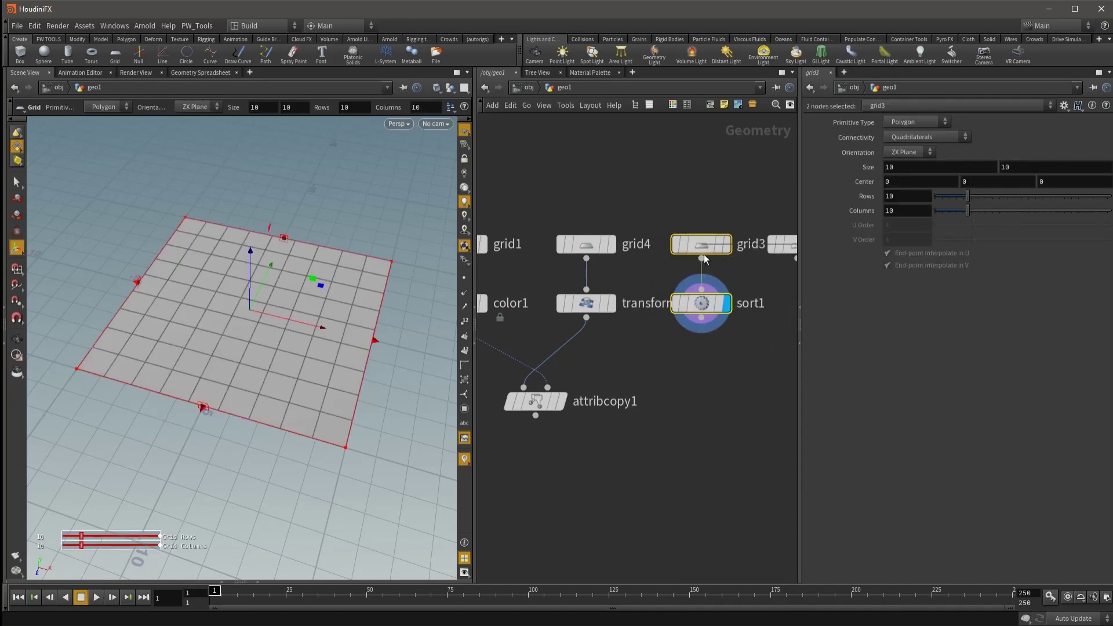
pyautogui.click(719, 304)
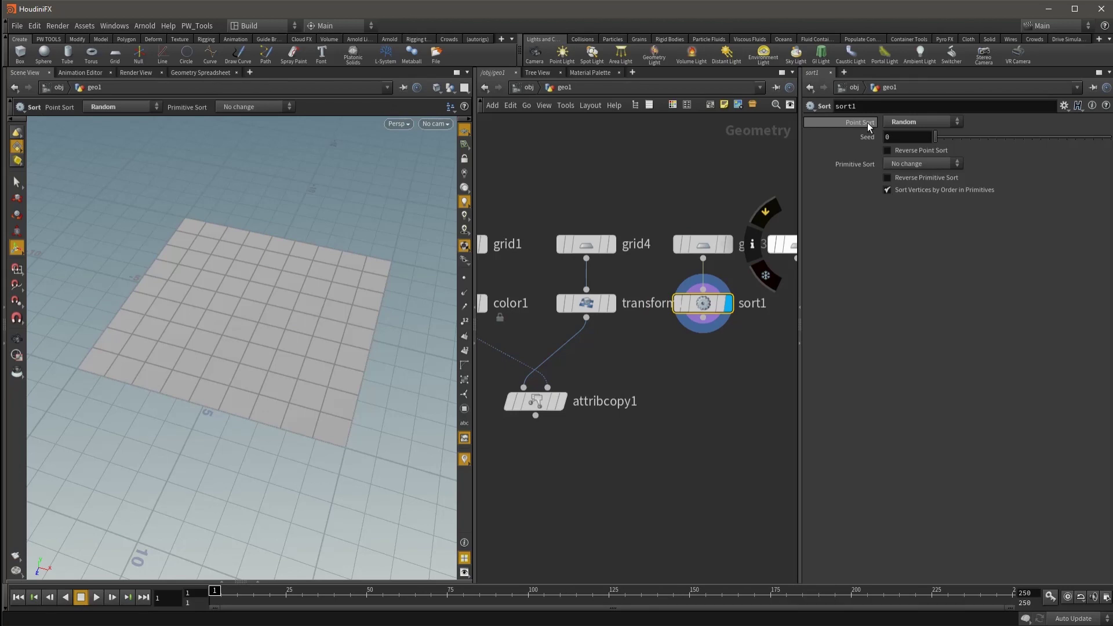
pyautogui.moveTo(701, 245)
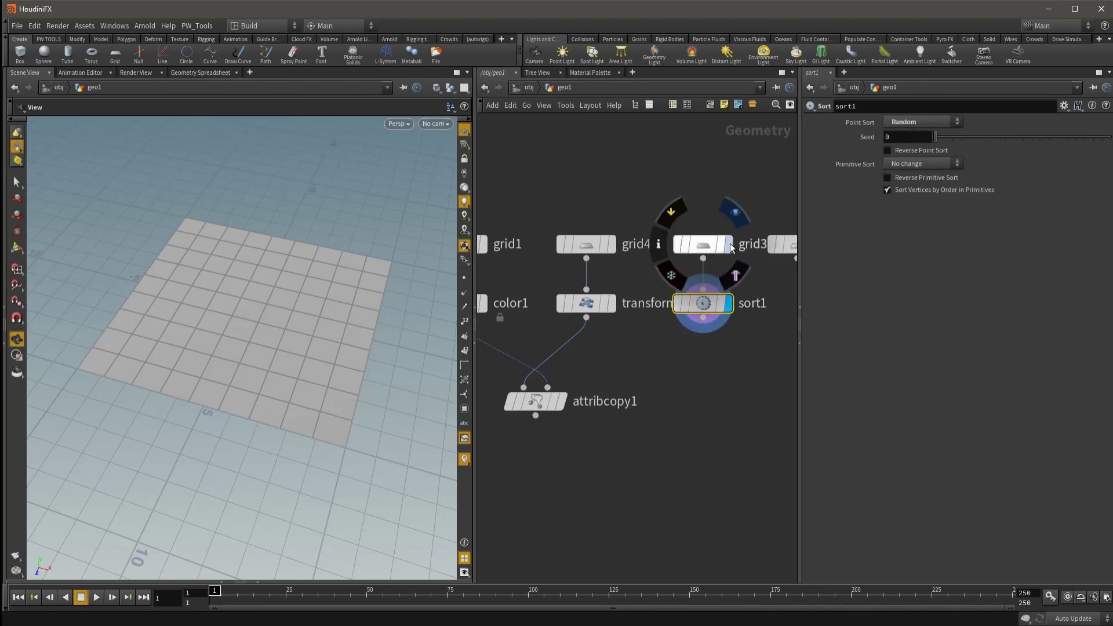
# Step: Show point numbers, comparing grid3's ordered 0–99 numbering with sort1's random order
pyautogui.click(732, 221)
pyautogui.click(704, 246)
pyautogui.click(464, 320)
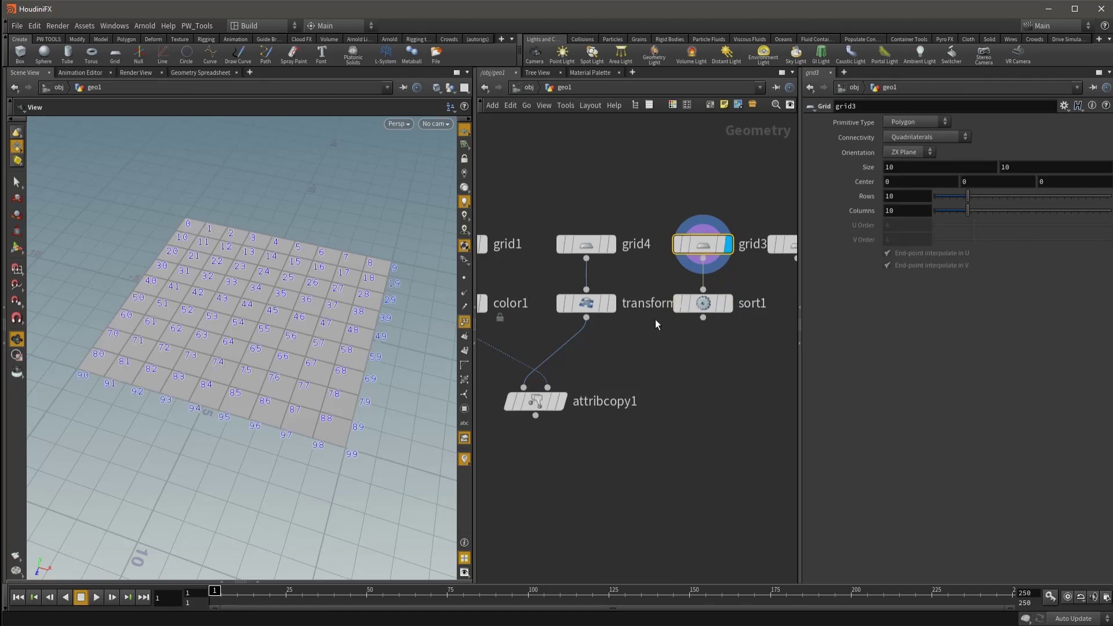
pyautogui.click(727, 307)
pyautogui.click(706, 302)
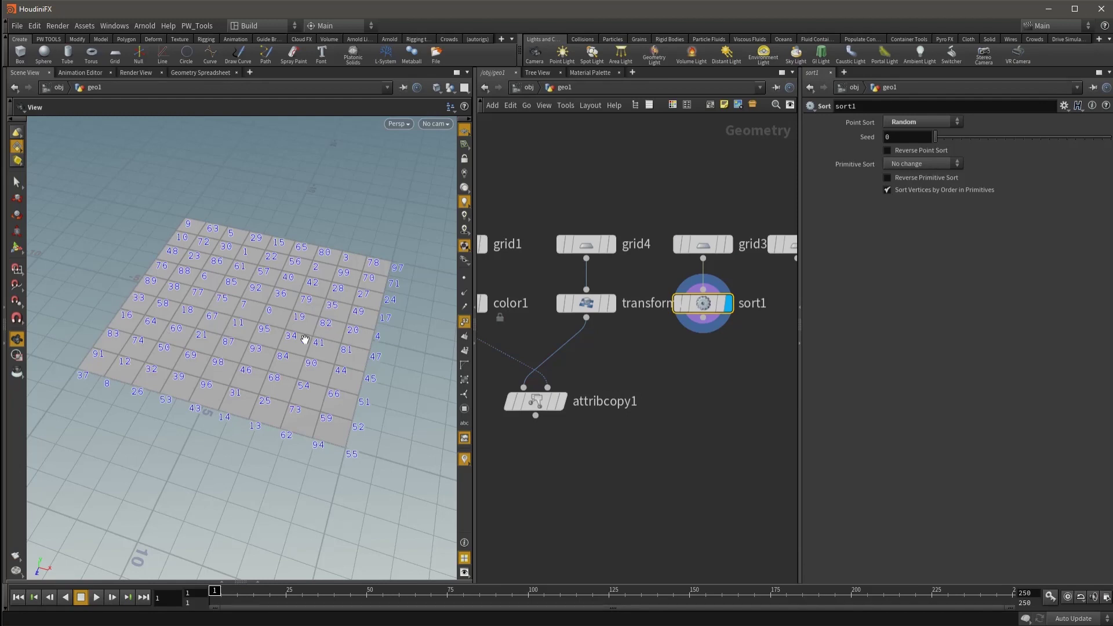
# Step: Wire sort1 into attribcopy1, display the scrambled colour patchwork, and hide point numbers
pyautogui.moveTo(635, 379); pyautogui.dragTo(662, 368, button='middle')
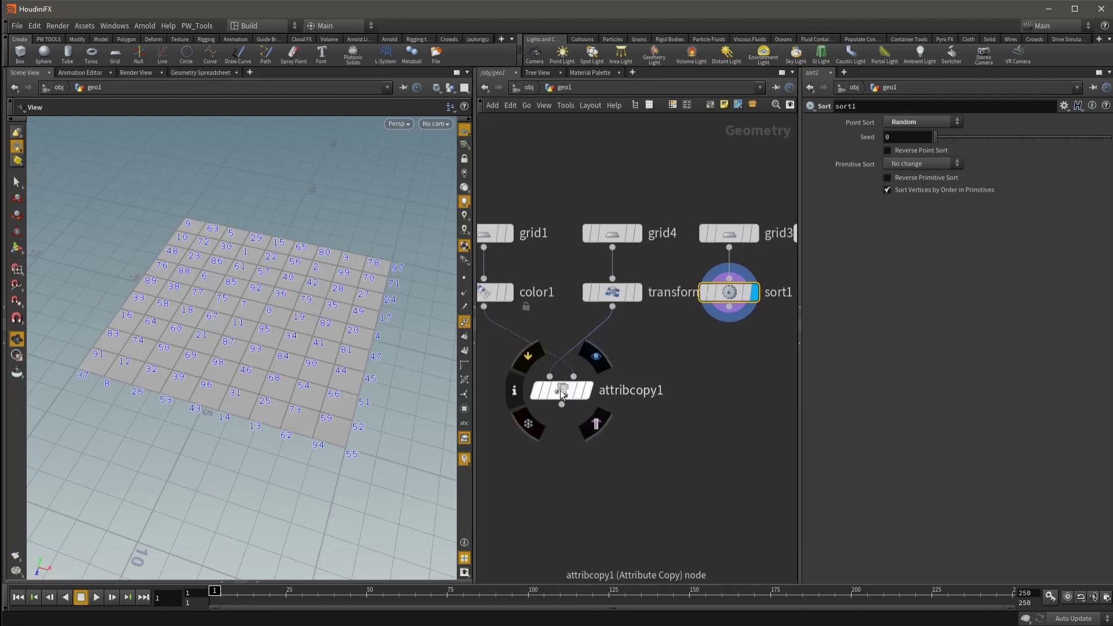
pyautogui.moveTo(554, 378); pyautogui.dragTo(548, 400)
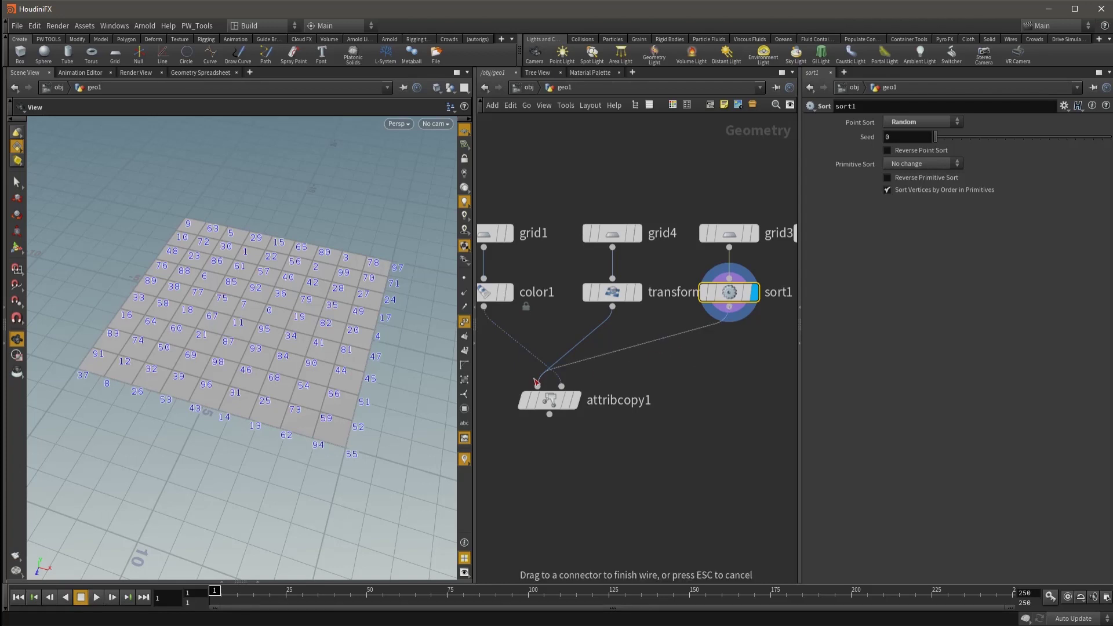
pyautogui.moveTo(726, 321); pyautogui.dragTo(579, 404)
pyautogui.click(579, 401)
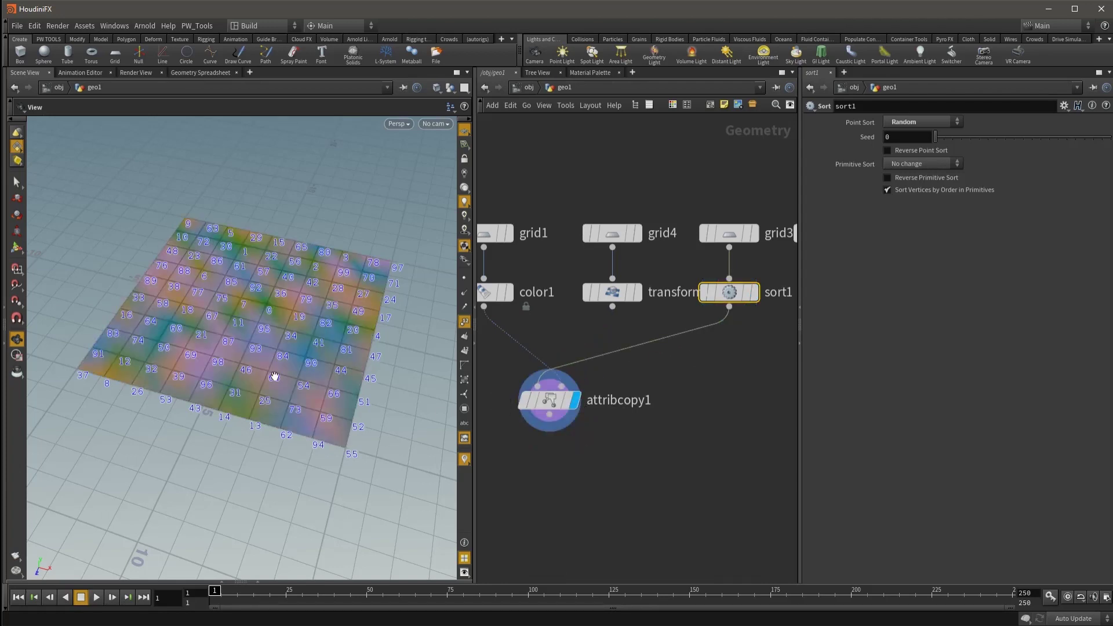
pyautogui.click(465, 323)
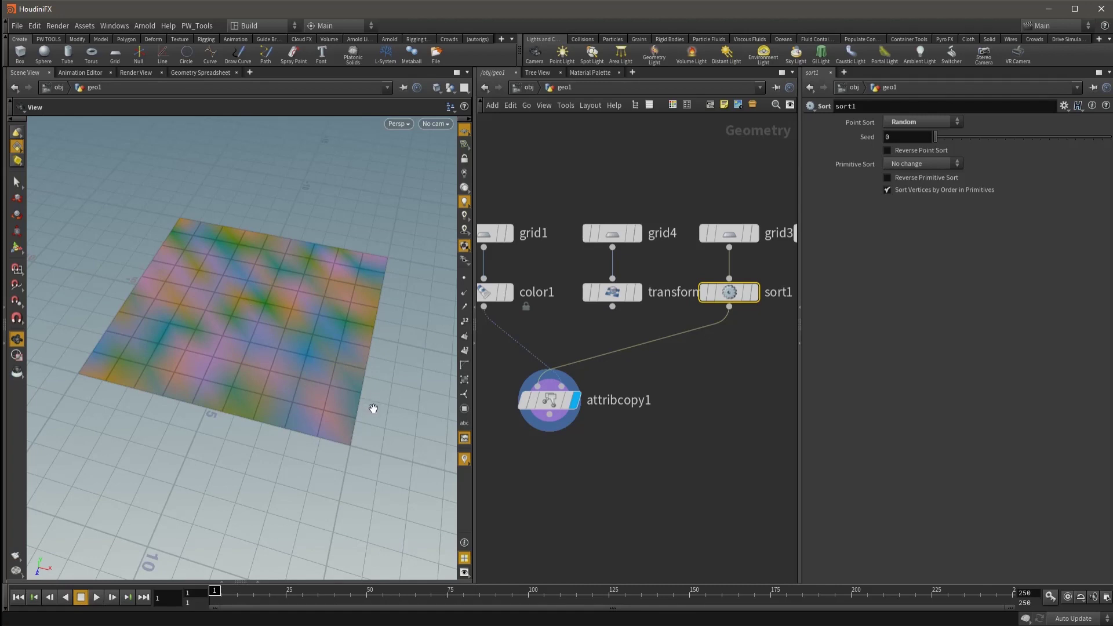
pyautogui.click(620, 430)
# Step: Add an Attribute Transfer node fed by sort1 and color1, and display it
pyautogui.press('Tab')
pyautogui.write('att')
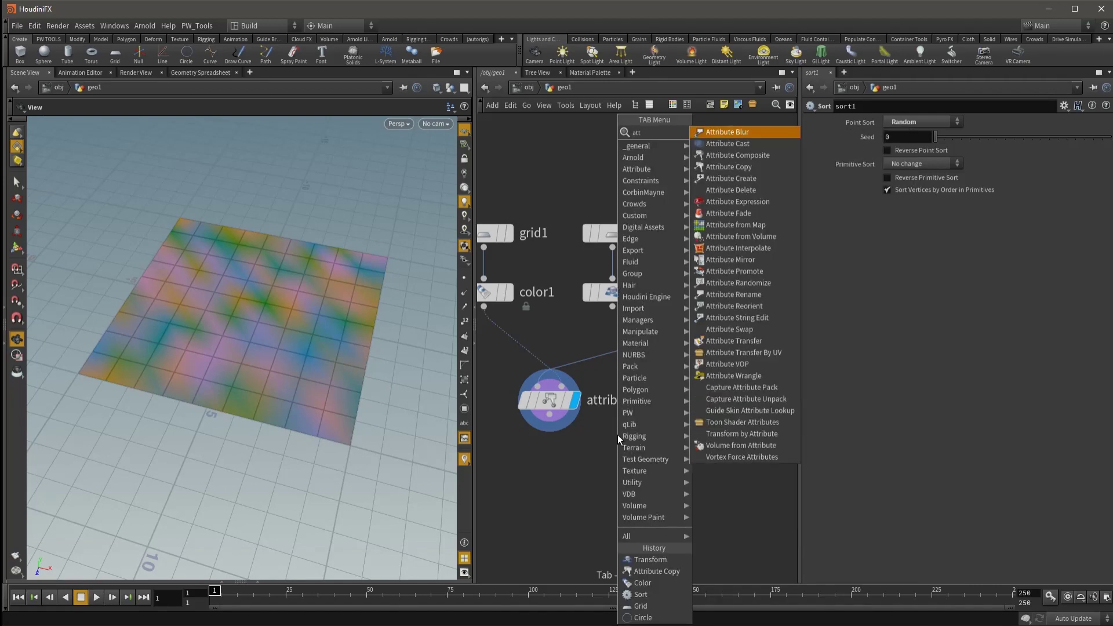
pyautogui.write(' tr')
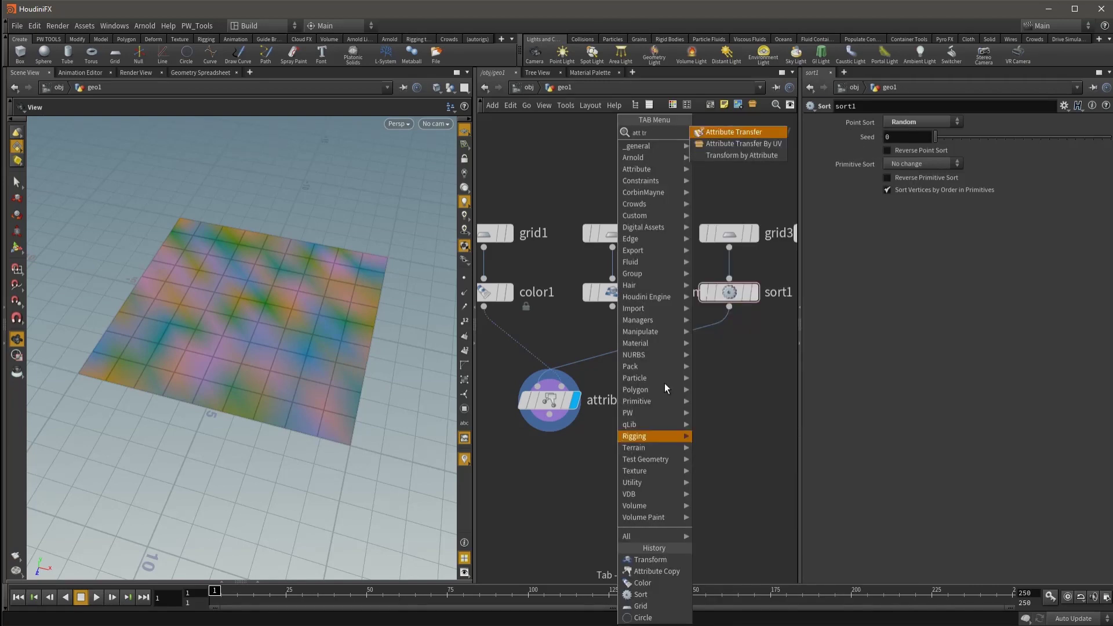
pyautogui.click(733, 131)
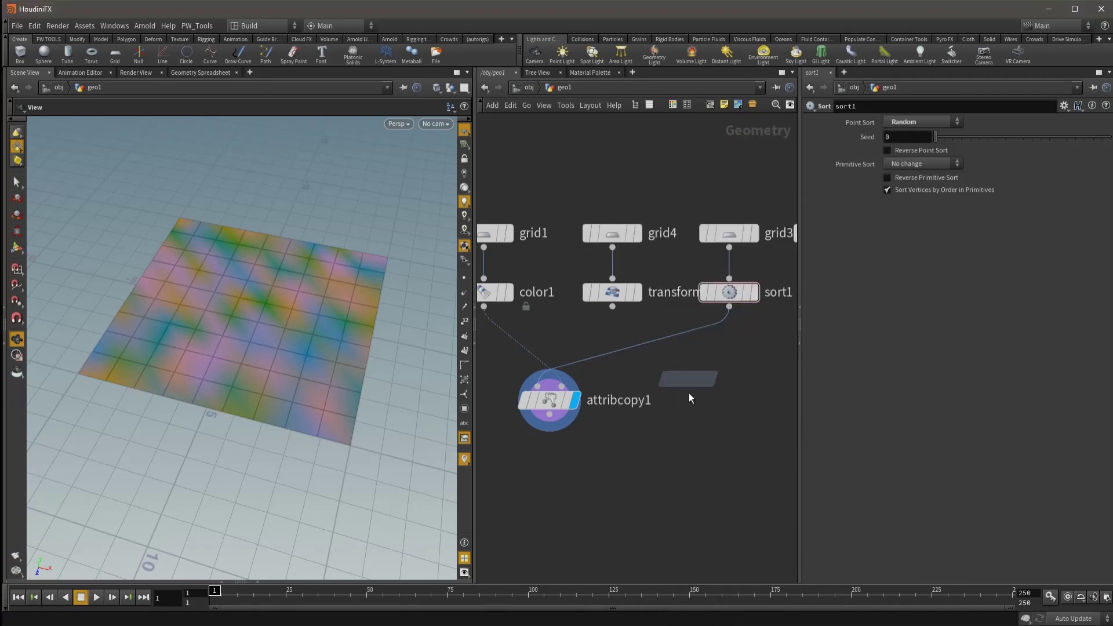
pyautogui.click(648, 454)
pyautogui.moveTo(663, 374); pyautogui.dragTo(673, 373, button='middle')
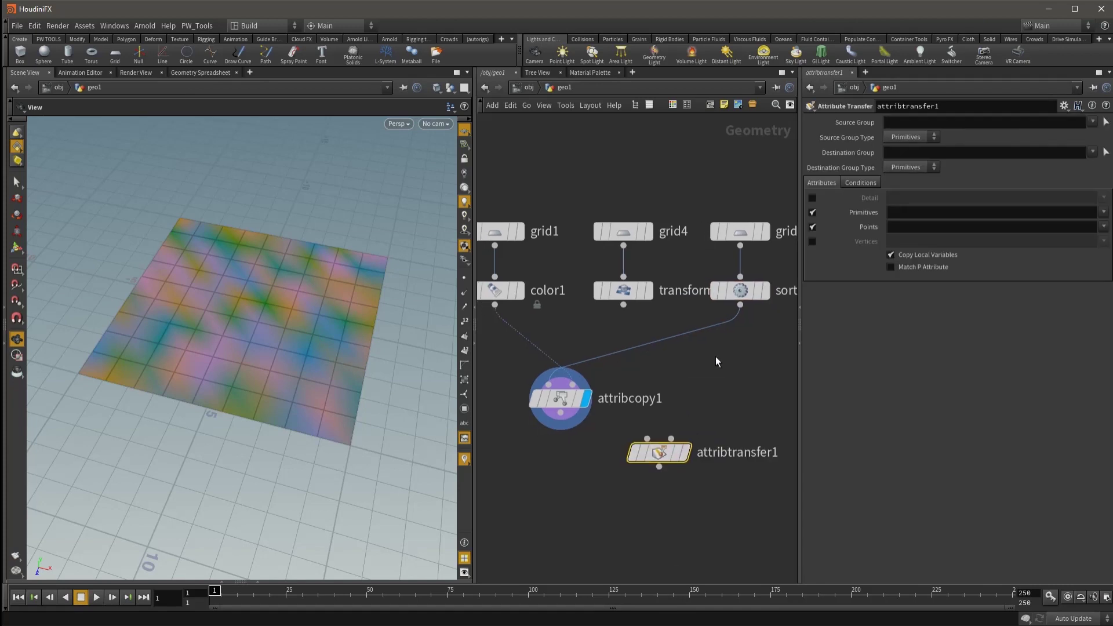
pyautogui.moveTo(740, 306); pyautogui.dragTo(647, 439)
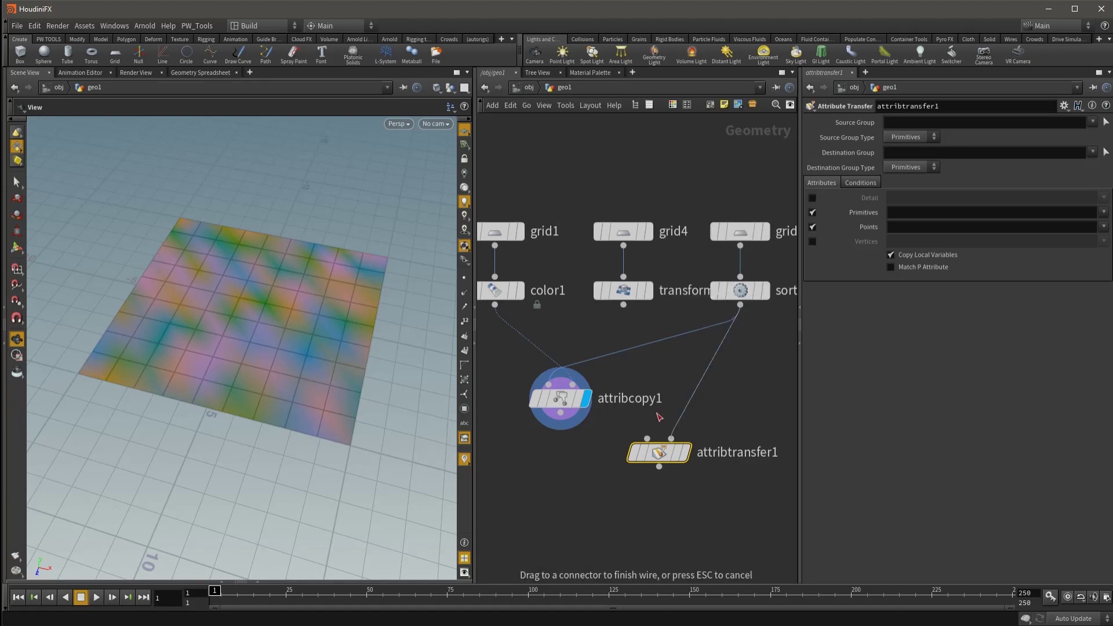
pyautogui.moveTo(495, 305); pyautogui.dragTo(672, 439)
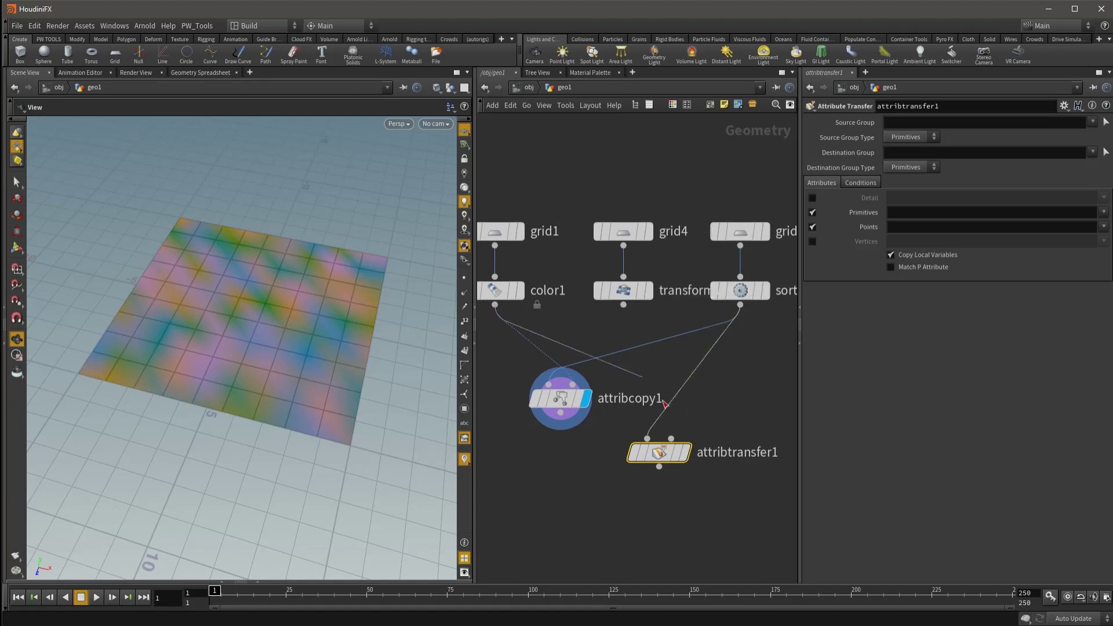
pyautogui.click(686, 453)
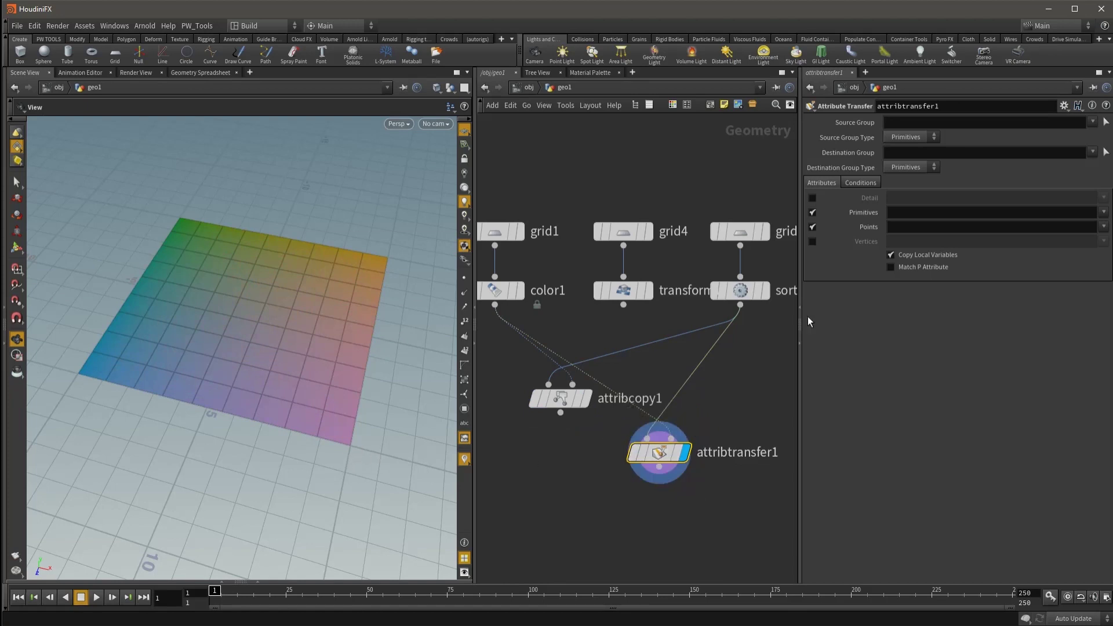
# Step: Transfer the Cd point attribute, check the kernel conditions, and tidy the network
pyautogui.click(1104, 227)
pyautogui.click(812, 227)
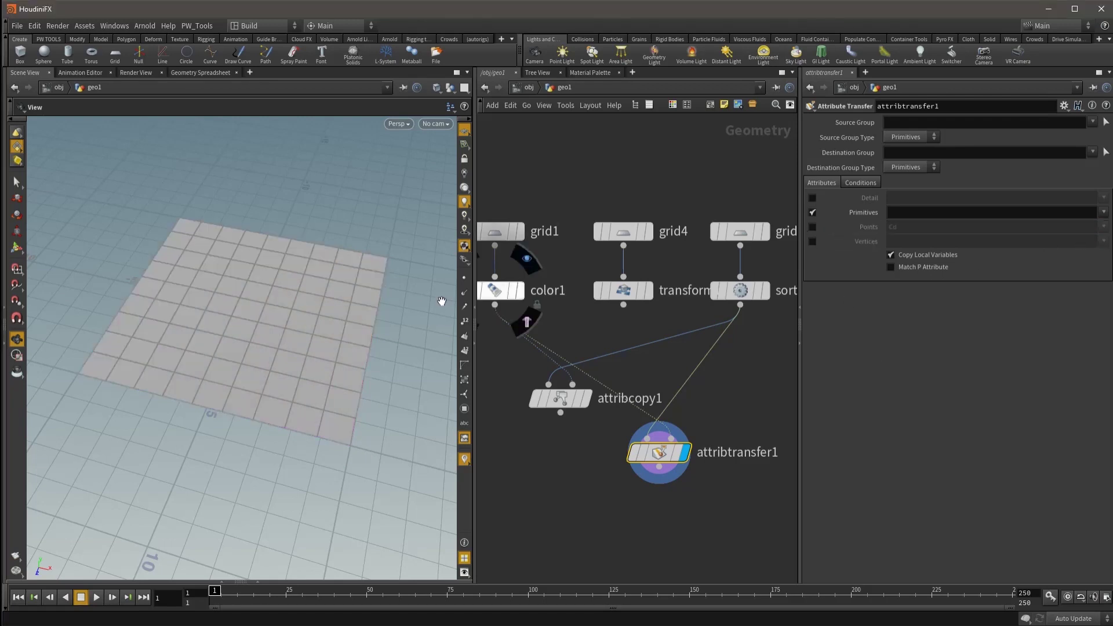
pyautogui.click(812, 227)
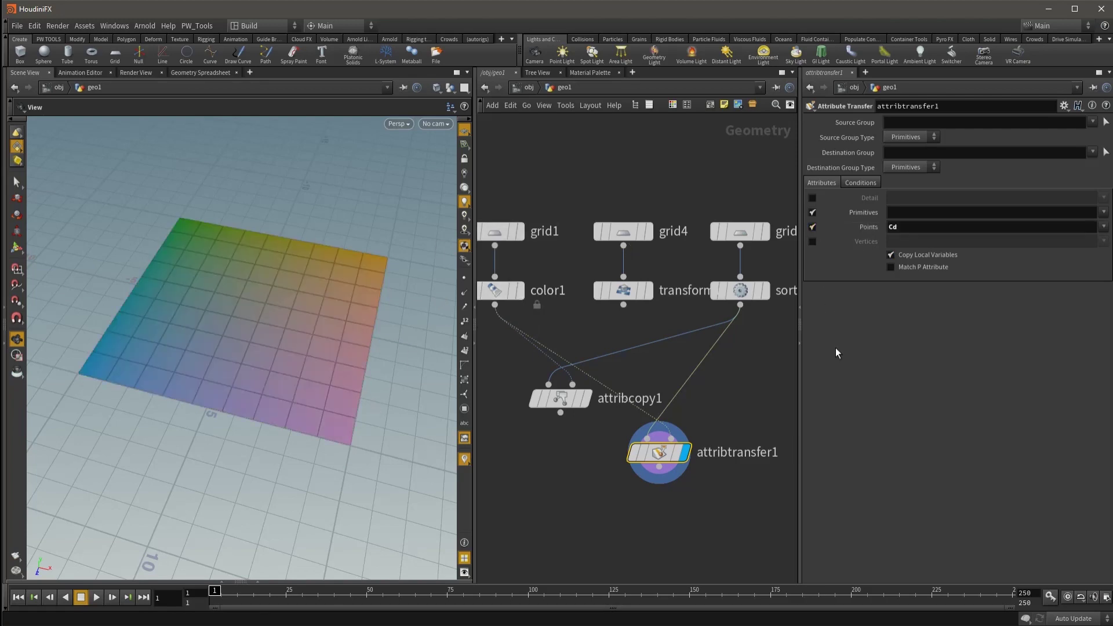
pyautogui.click(862, 183)
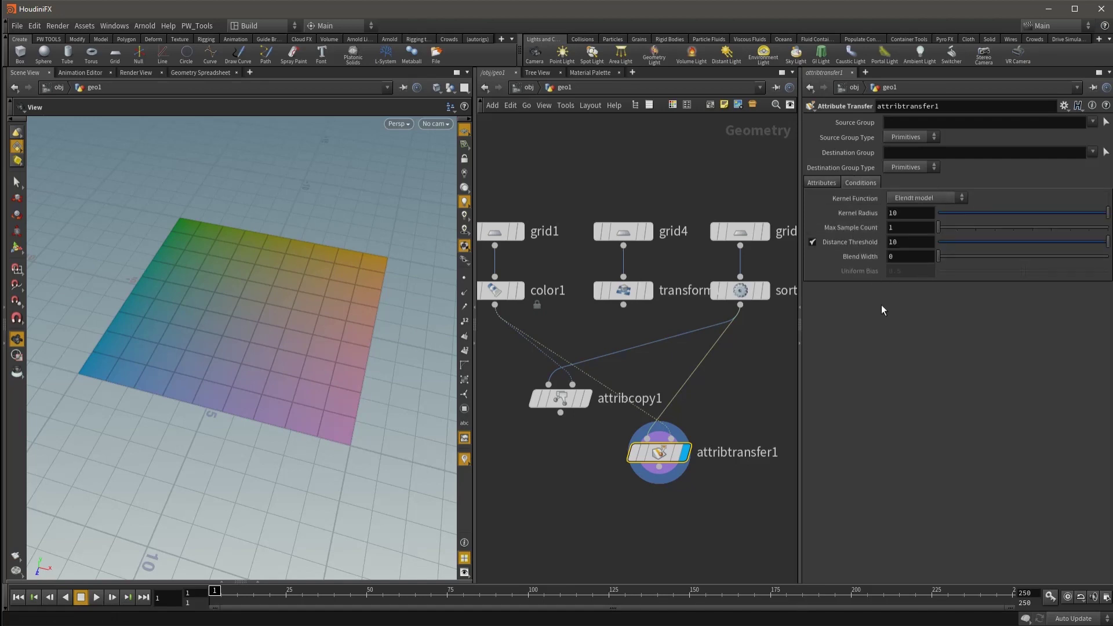
pyautogui.click(823, 182)
pyautogui.moveTo(725, 415); pyautogui.dragTo(675, 353, button='middle')
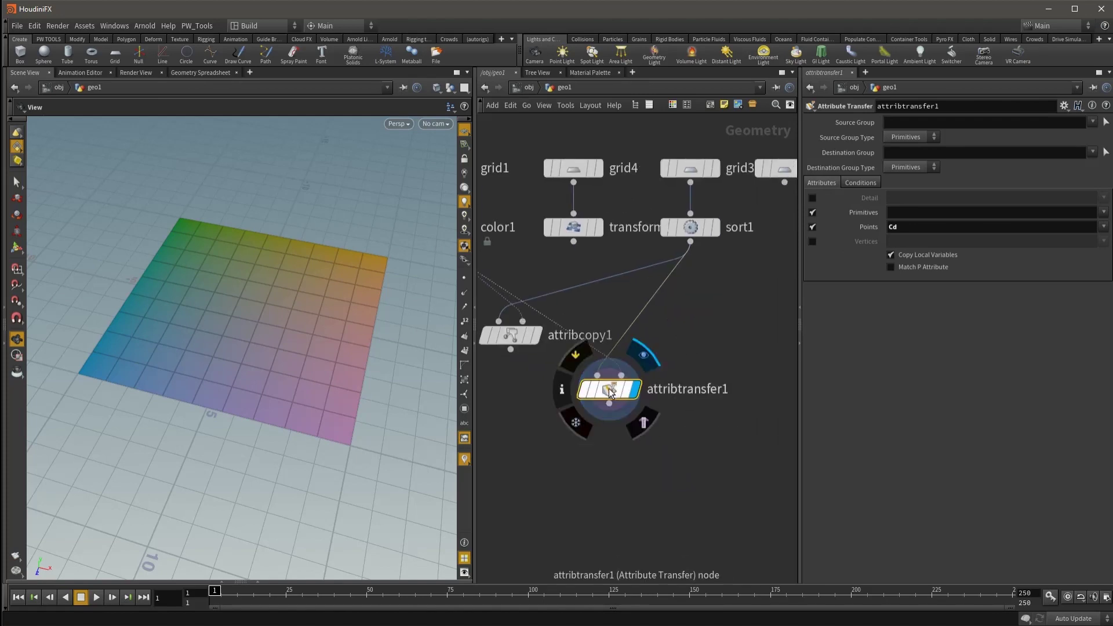
pyautogui.moveTo(609, 390); pyautogui.dragTo(671, 390)
pyautogui.scroll(-2, 709, 326)
pyautogui.moveTo(709, 326)
pyautogui.mouseDown(button='middle')
pyautogui.moveTo(642, 341)
pyautogui.moveTo(674, 335)
pyautogui.mouseUp(button='middle')
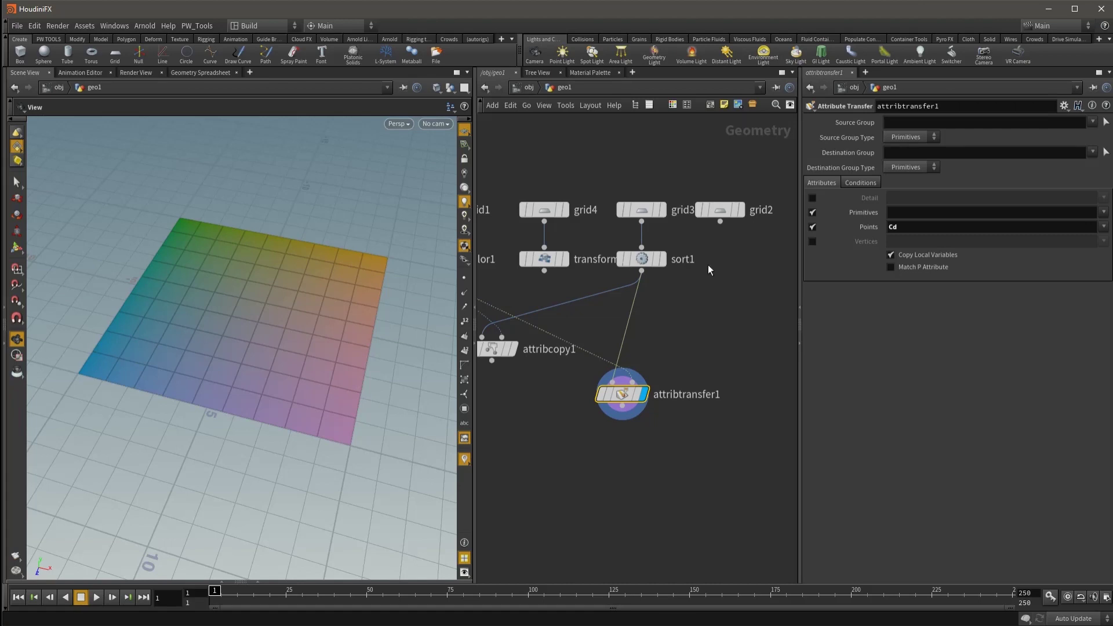
# Step: Wire grid2 into attribtransfer1's first input in place of sort1
pyautogui.click(728, 210)
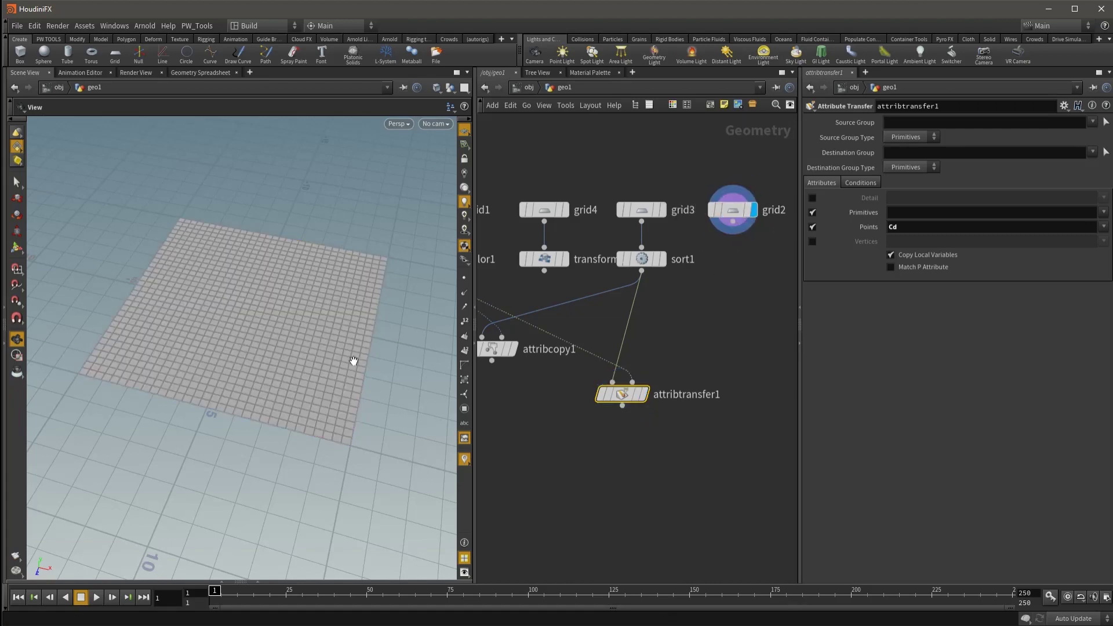
pyautogui.moveTo(744, 225)
pyautogui.mouseDown()
pyautogui.moveTo(716, 337)
pyautogui.moveTo(616, 384)
pyautogui.mouseUp()
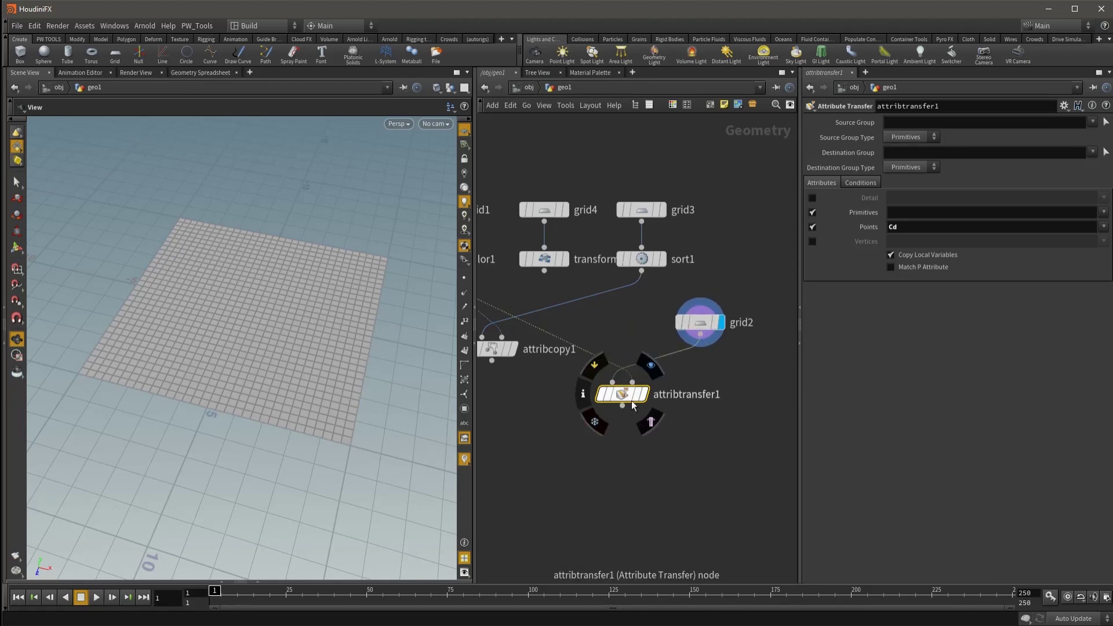
pyautogui.click(650, 365)
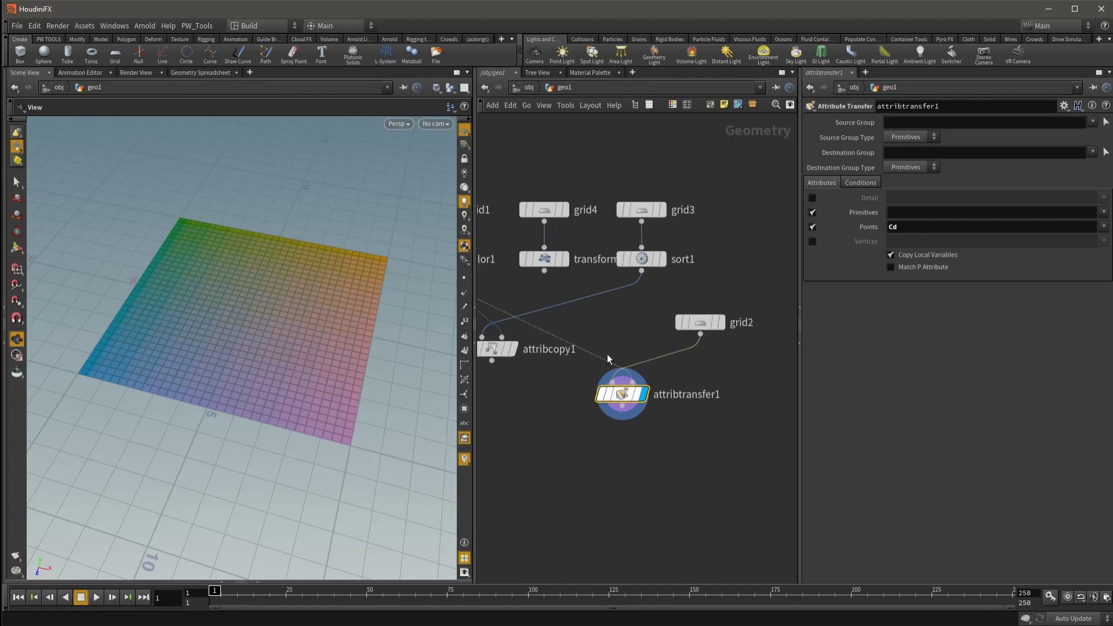
pyautogui.moveTo(607, 354); pyautogui.dragTo(745, 389, button='middle')
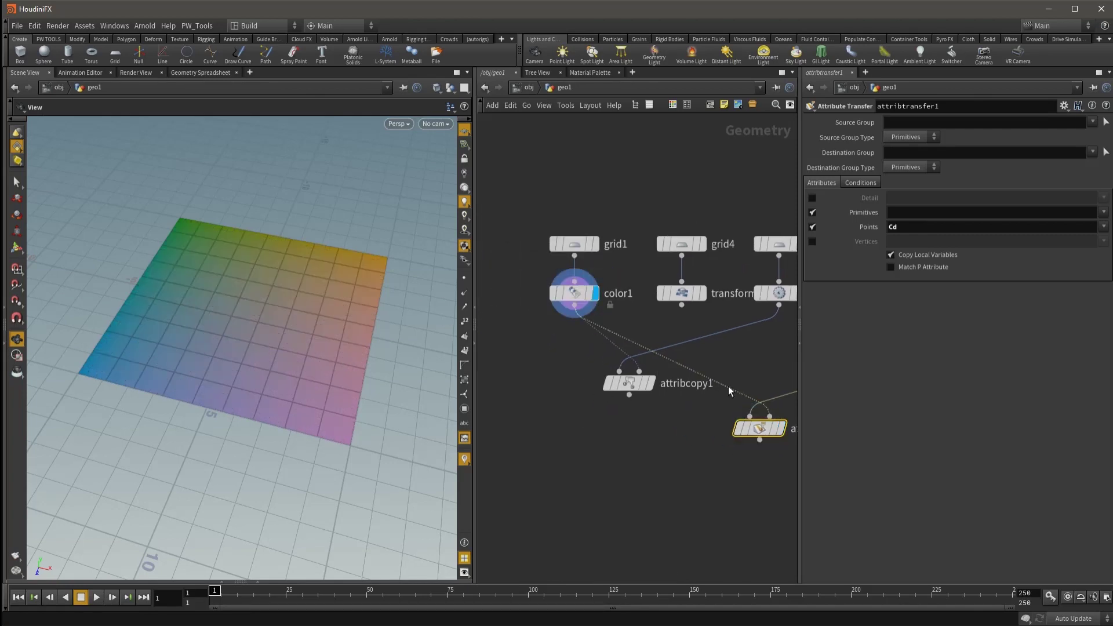
pyautogui.moveTo(783, 434); pyautogui.dragTo(604, 365, button='middle')
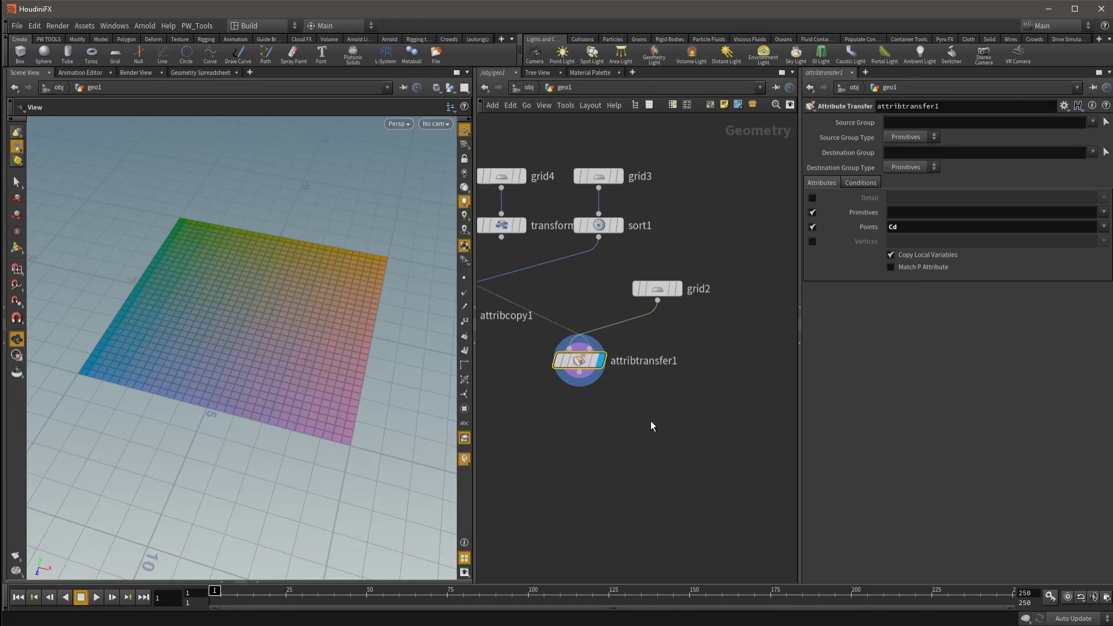
pyautogui.moveTo(651, 427); pyautogui.dragTo(616, 346, button='middle')
# Step: Create an add1 node with a single point at the origin, with points visible
pyautogui.press('Tab')
pyautogui.write('a')
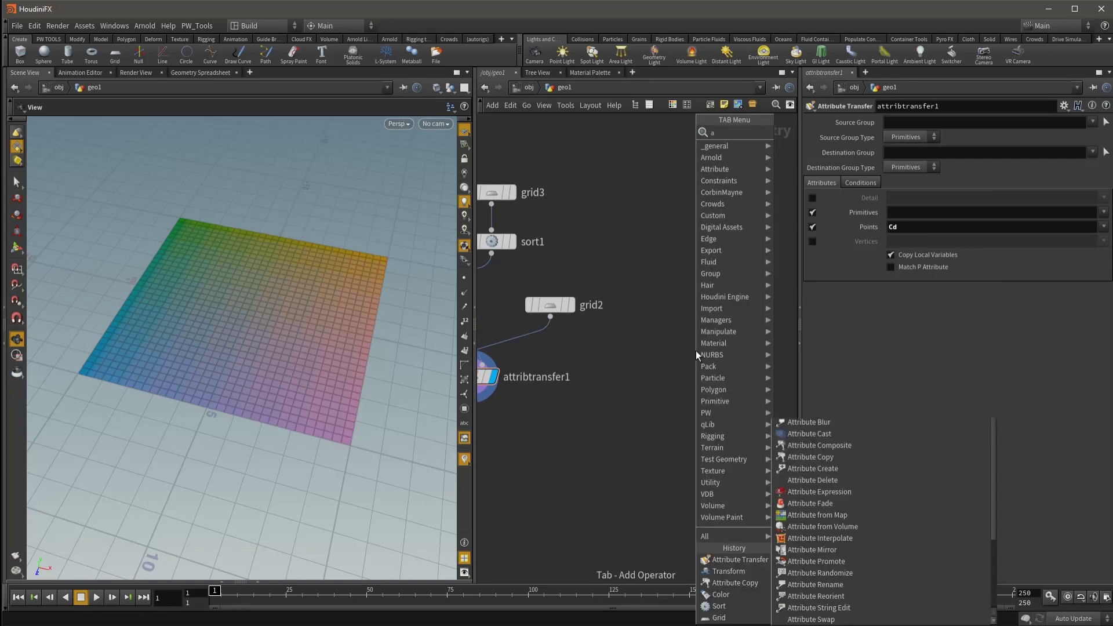
pyautogui.click(801, 131)
pyautogui.click(692, 319)
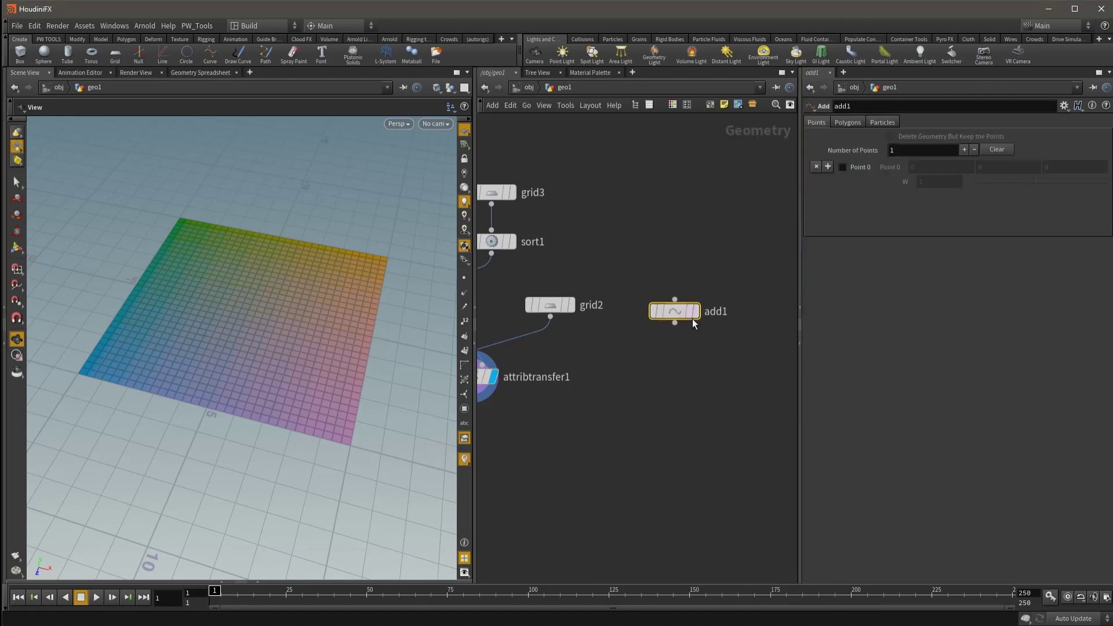
pyautogui.click(698, 315)
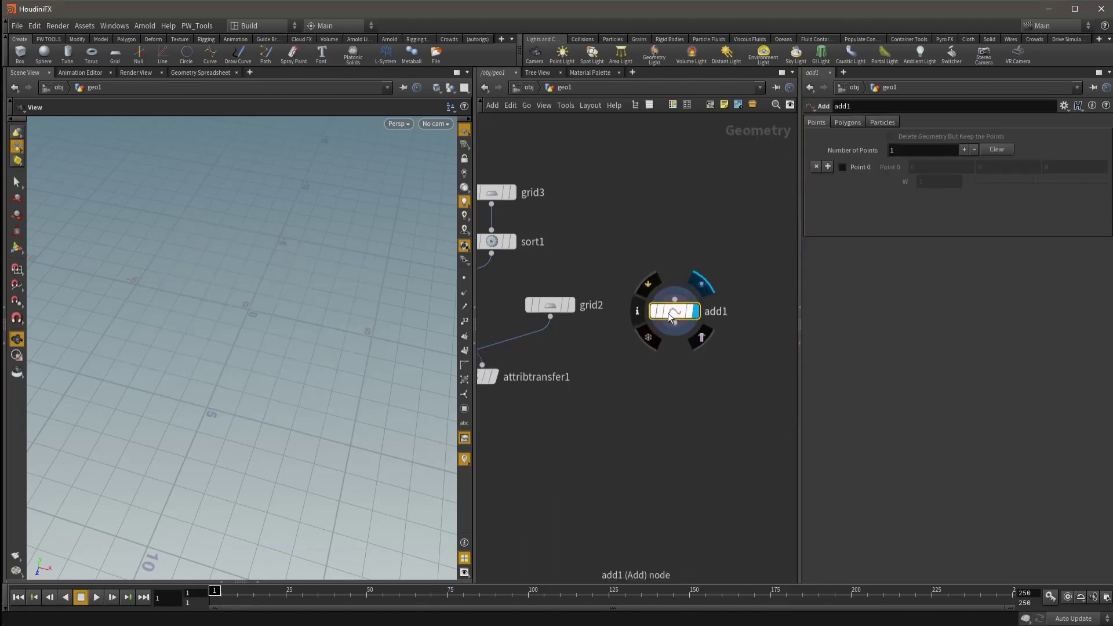
pyautogui.click(844, 166)
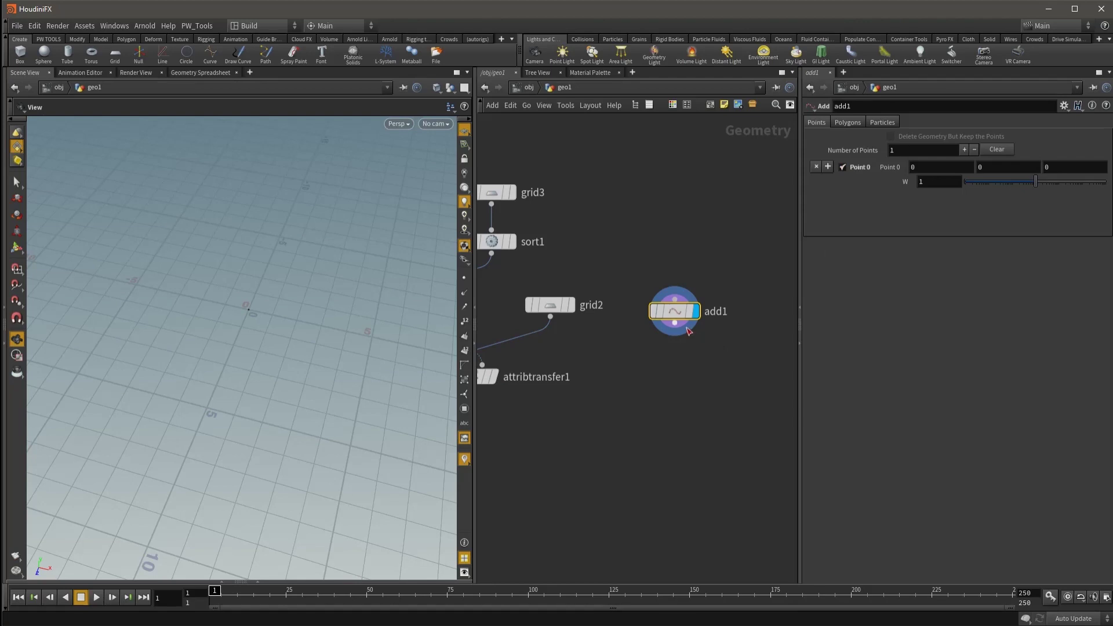
pyautogui.click(465, 278)
# Step: Append a color2 node after add1 set to red (0.9, 0, 0)
pyautogui.press('Tab')
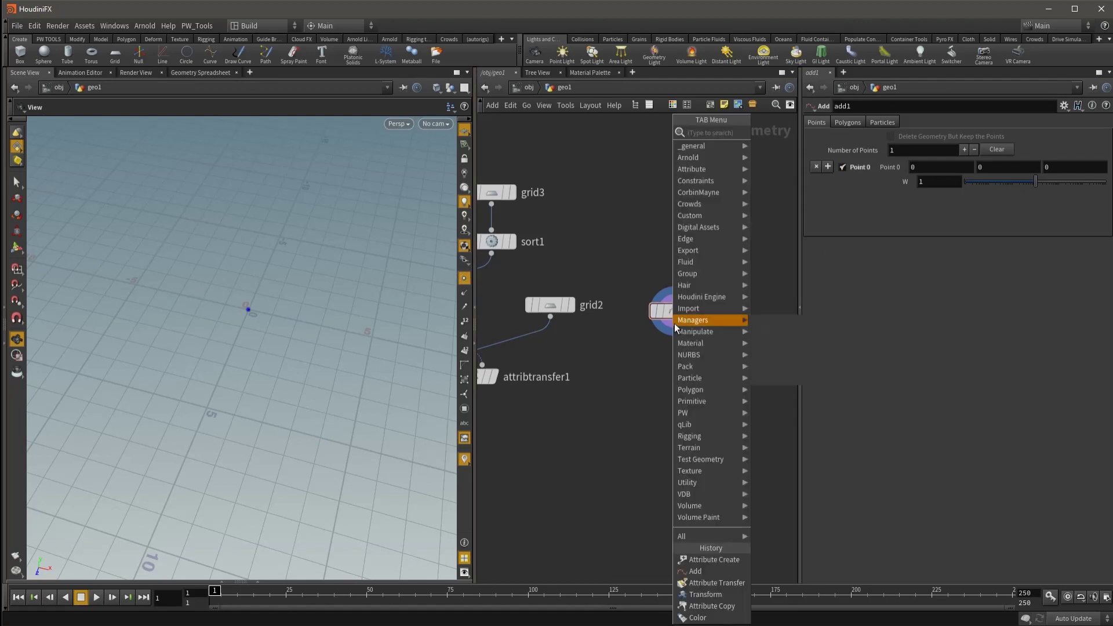
pyautogui.click(697, 618)
pyautogui.click(676, 366)
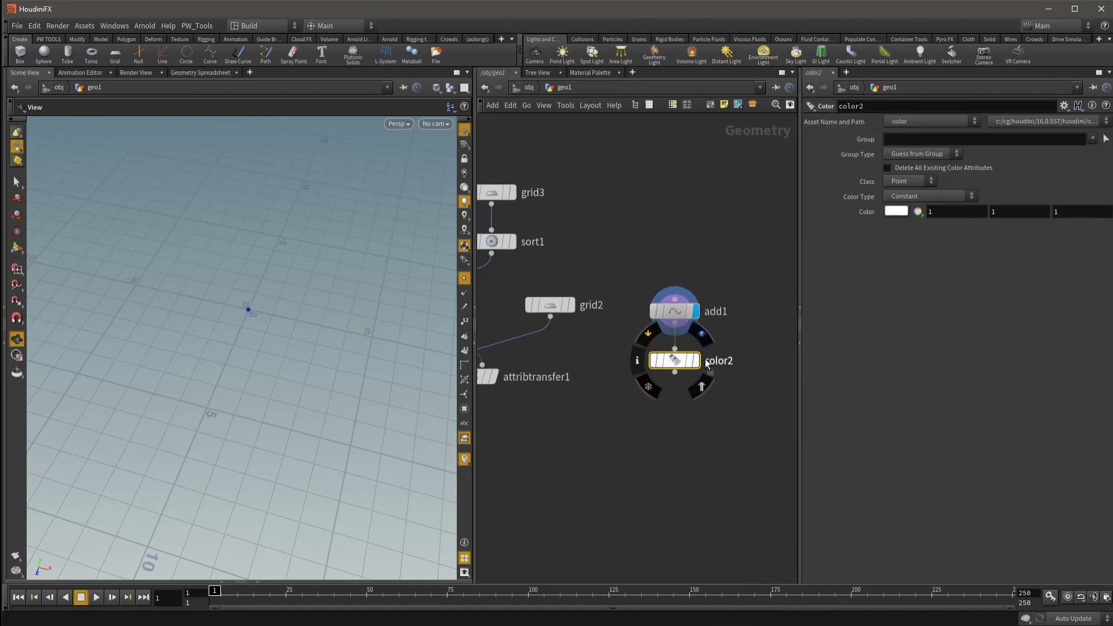
pyautogui.click(895, 211)
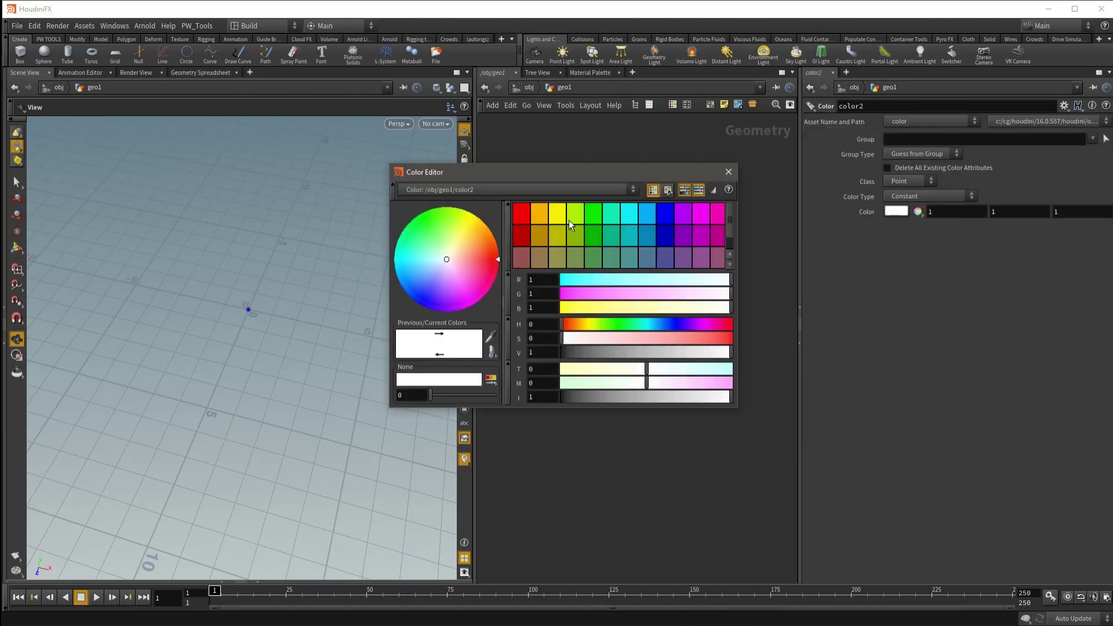
pyautogui.click(523, 220)
pyautogui.click(728, 172)
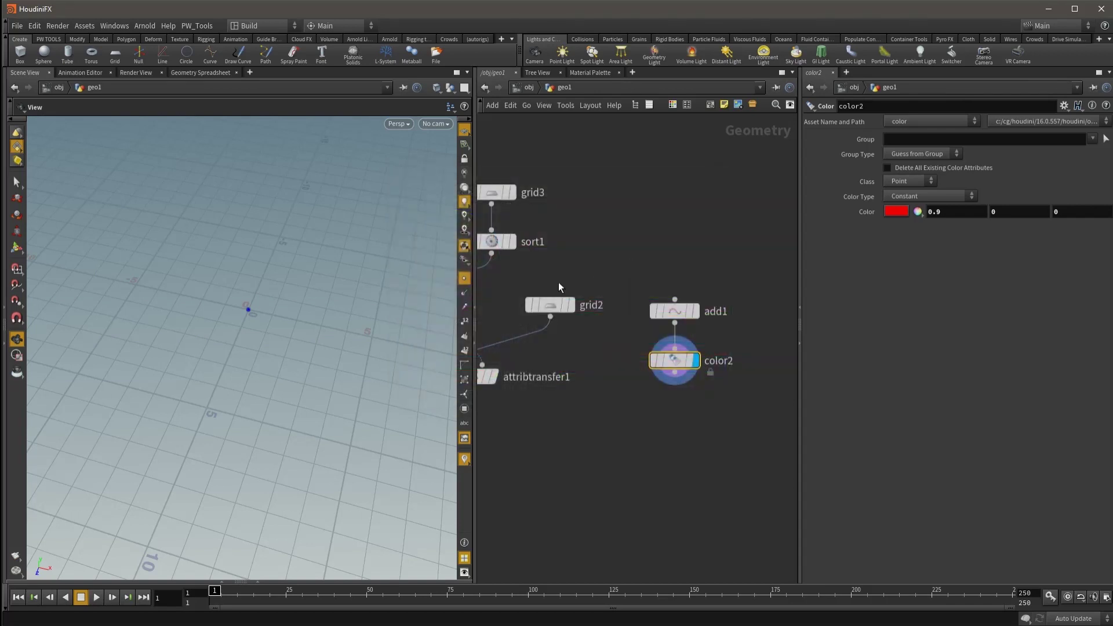
pyautogui.click(465, 279)
# Step: Connect color2 into attribtransfer1's second input, turning grid2 red; show Conditions (Kernel Radius 10)
pyautogui.moveTo(241, 311)
pyautogui.mouseDown()
pyautogui.moveTo(325, 281)
pyautogui.moveTo(318, 301)
pyautogui.mouseUp()
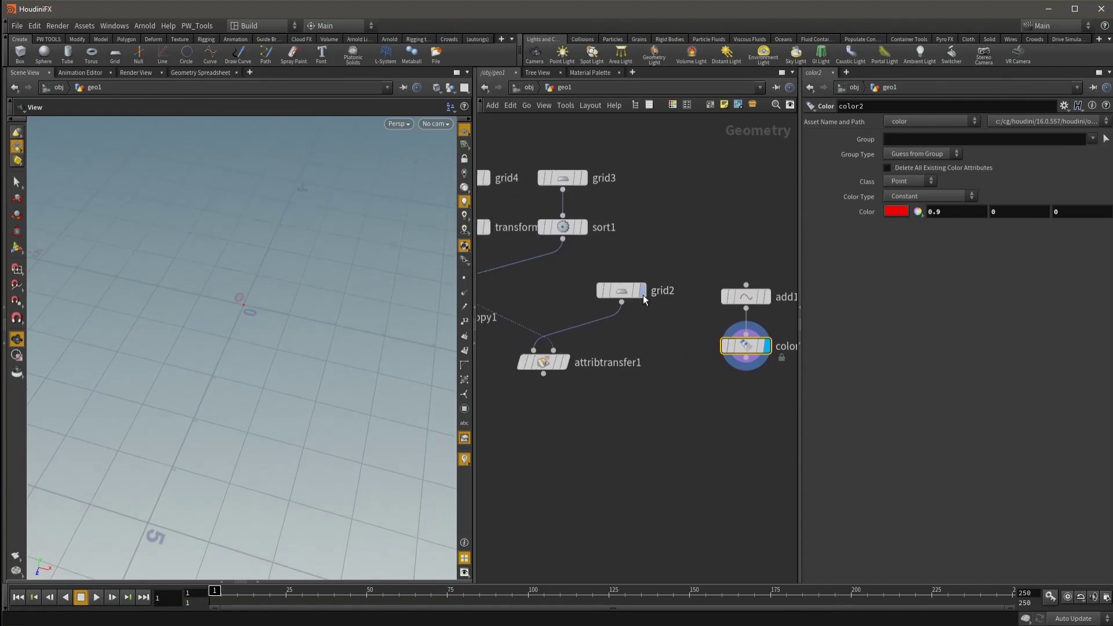
pyautogui.click(642, 295)
pyautogui.moveTo(334, 373)
pyautogui.mouseDown()
pyautogui.moveTo(238, 372)
pyautogui.moveTo(266, 368)
pyautogui.mouseUp()
pyautogui.moveTo(534, 355); pyautogui.dragTo(665, 397)
pyautogui.moveTo(737, 349); pyautogui.dragTo(673, 390)
pyautogui.click(687, 402)
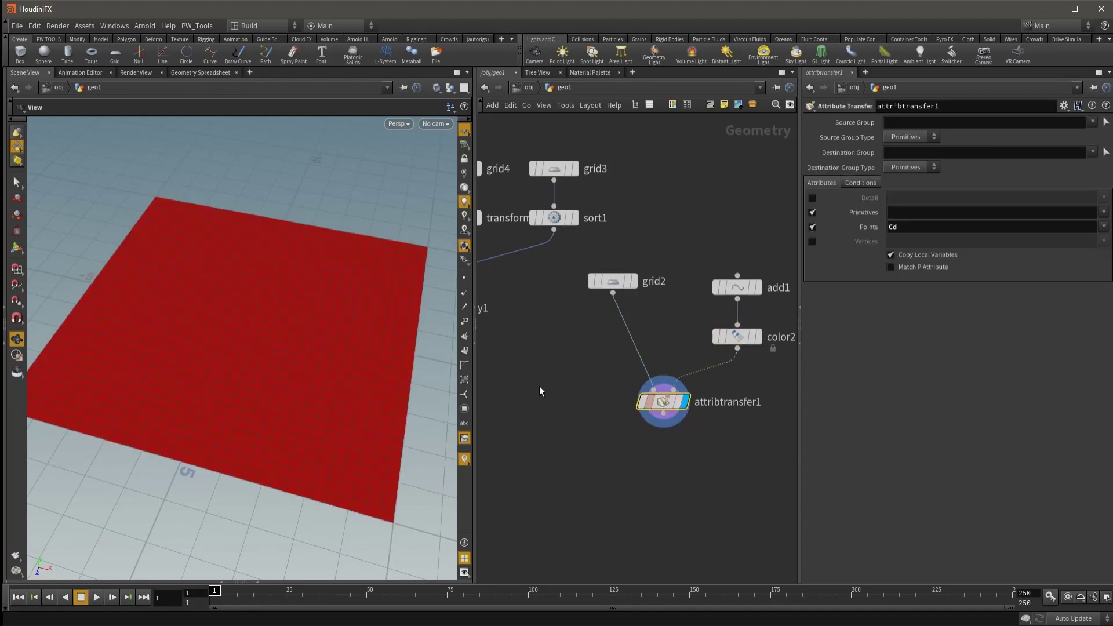
pyautogui.moveTo(348, 372); pyautogui.dragTo(295, 372)
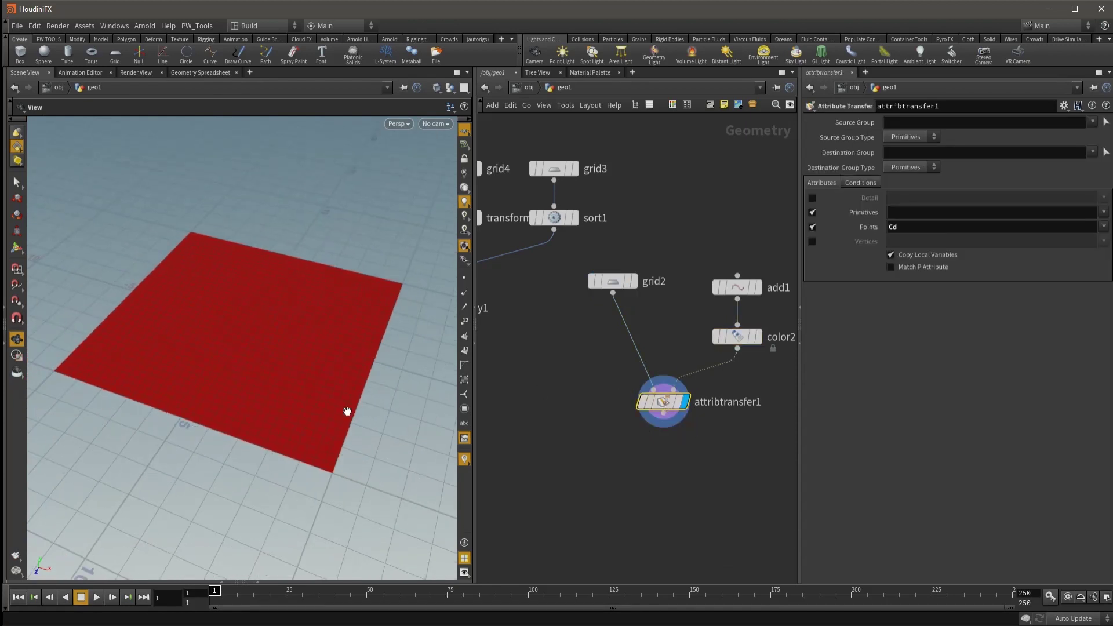
pyautogui.click(852, 183)
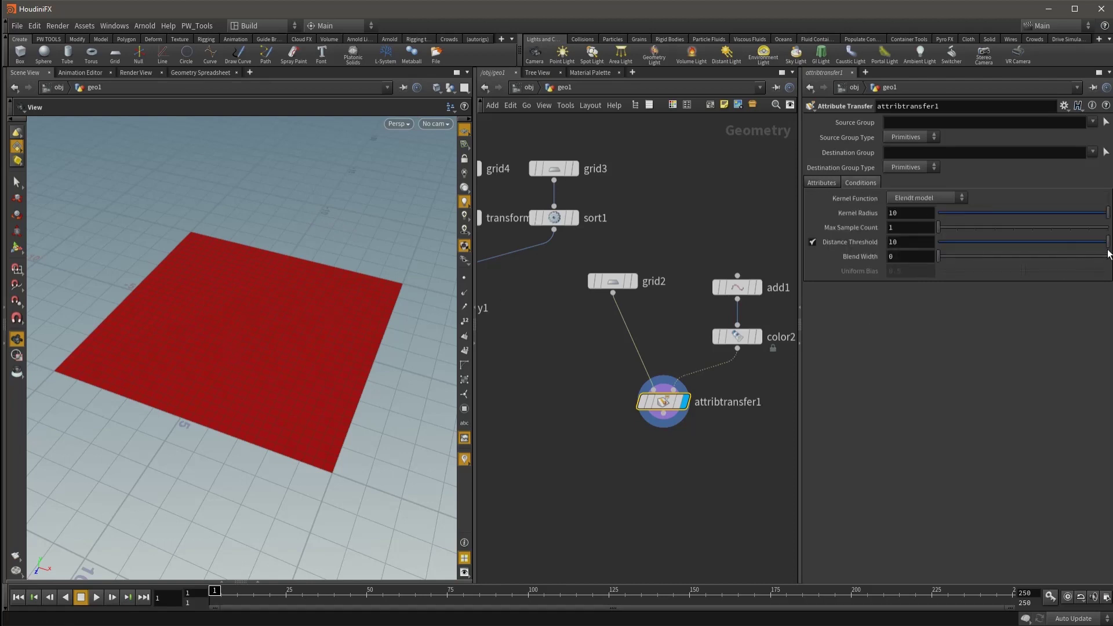
# Step: Set the Distance Threshold to 1.4, leaving a small central red patch
pyautogui.moveTo(1108, 242); pyautogui.dragTo(956, 249)
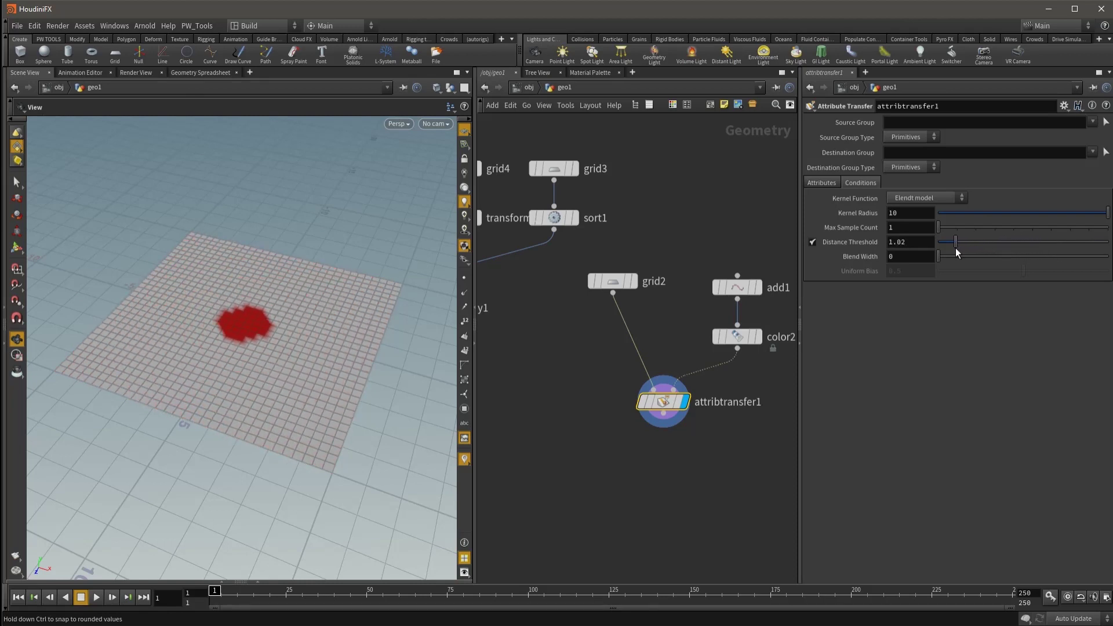
pyautogui.moveTo(956, 248)
pyautogui.mouseDown()
pyautogui.moveTo(966, 256)
pyautogui.moveTo(934, 260)
pyautogui.mouseUp()
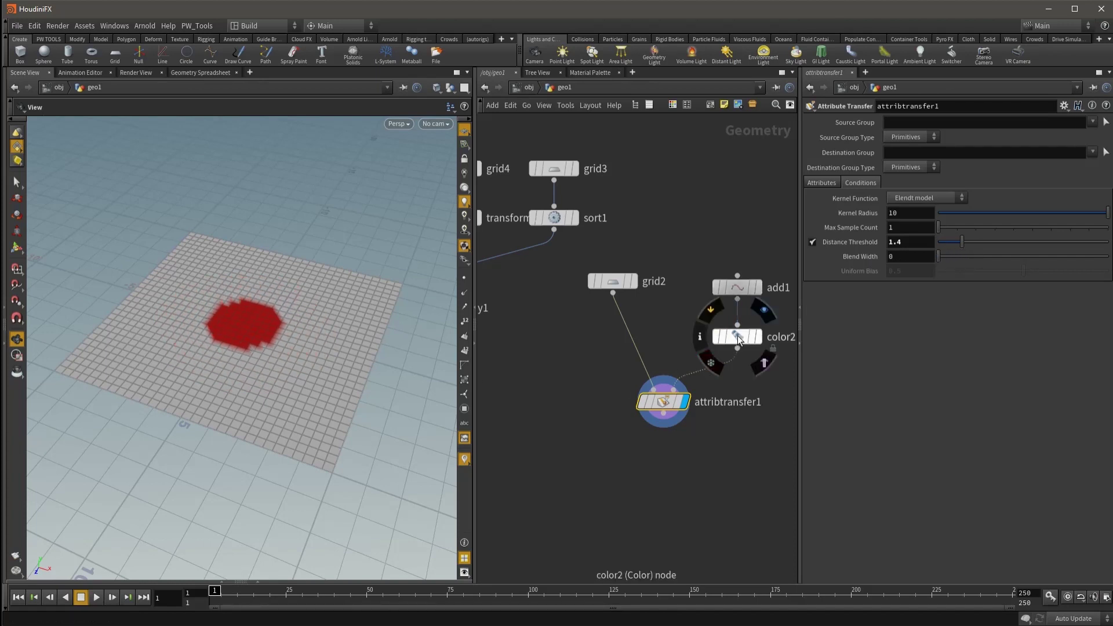
# Step: Insert color3 between grid2 and attribtransfer1, coloured light grey (0.9)
pyautogui.press('Return')
pyautogui.click(614, 332)
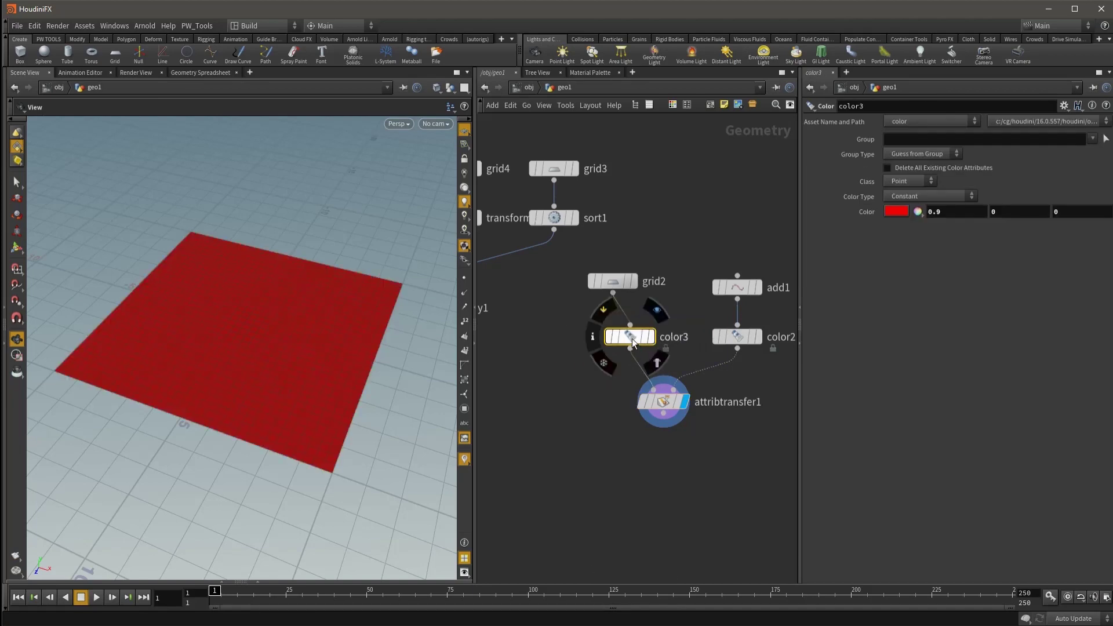
pyautogui.click(892, 211)
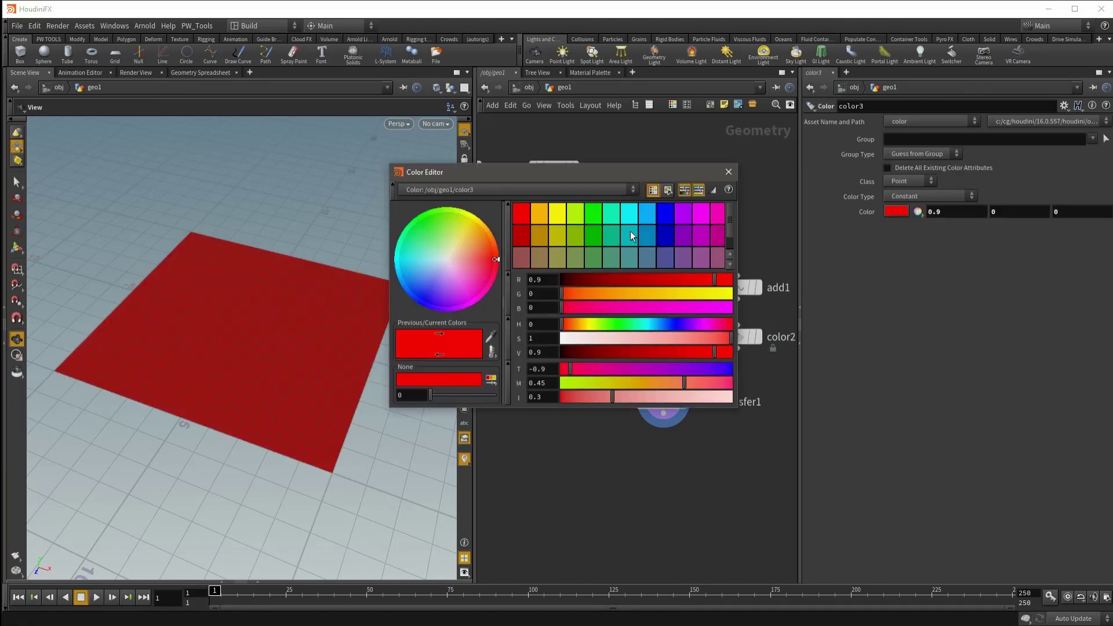
pyautogui.moveTo(599, 340); pyautogui.dragTo(560, 340)
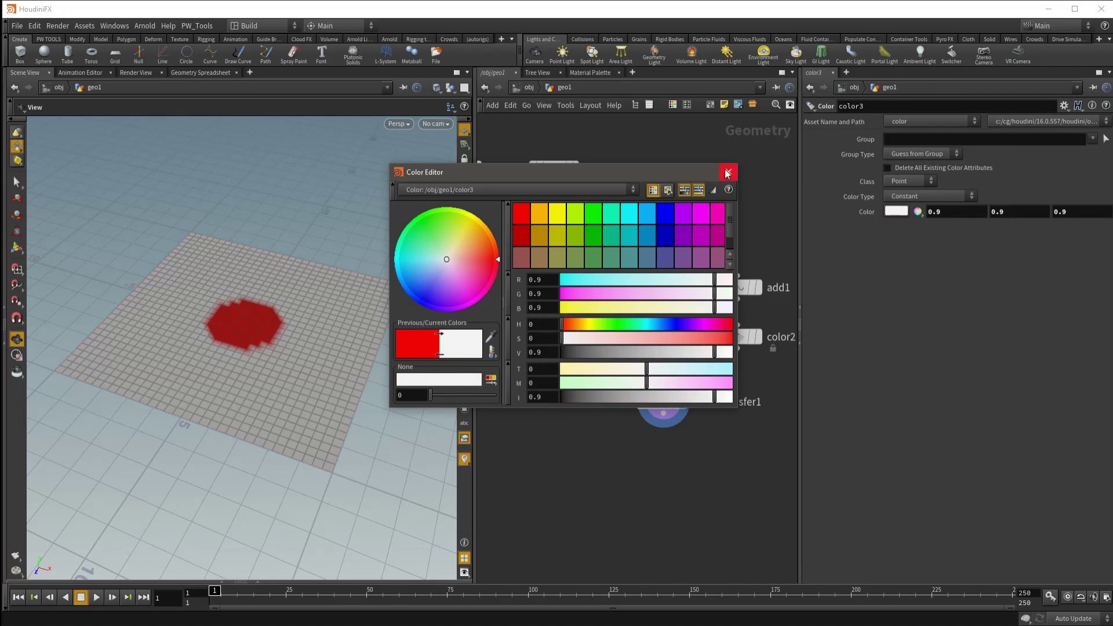
pyautogui.click(727, 172)
# Step: Set attribtransfer1's Blend Width to 1.91 to soften the red spot
pyautogui.click(663, 402)
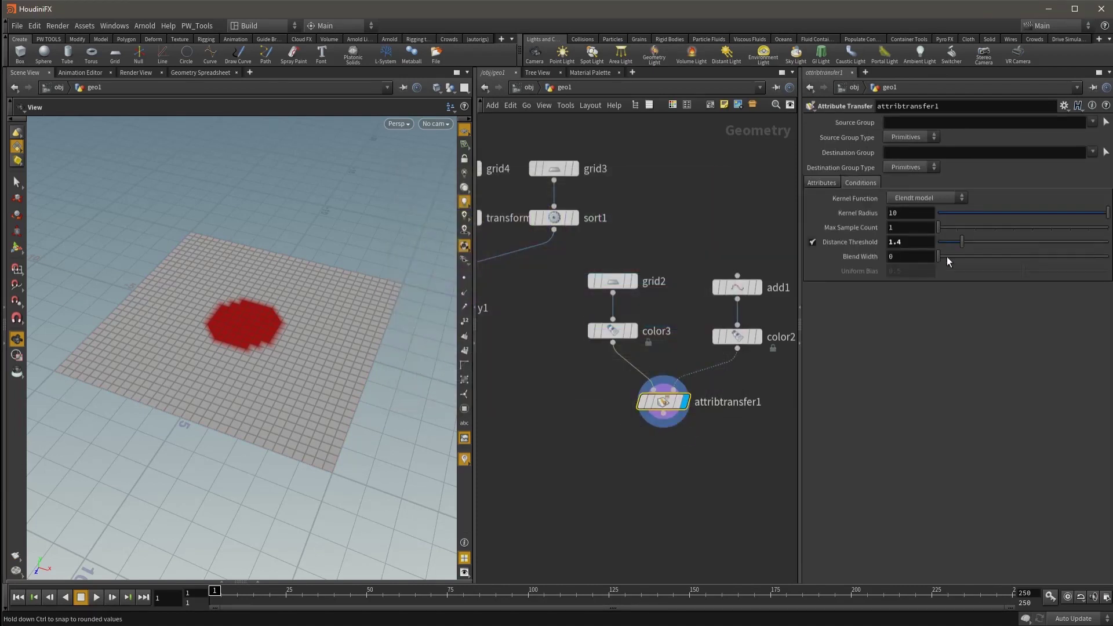
pyautogui.moveTo(941, 257)
pyautogui.mouseDown()
pyautogui.moveTo(969, 252)
pyautogui.moveTo(958, 242)
pyautogui.moveTo(951, 248)
pyautogui.moveTo(971, 257)
pyautogui.mouseUp()
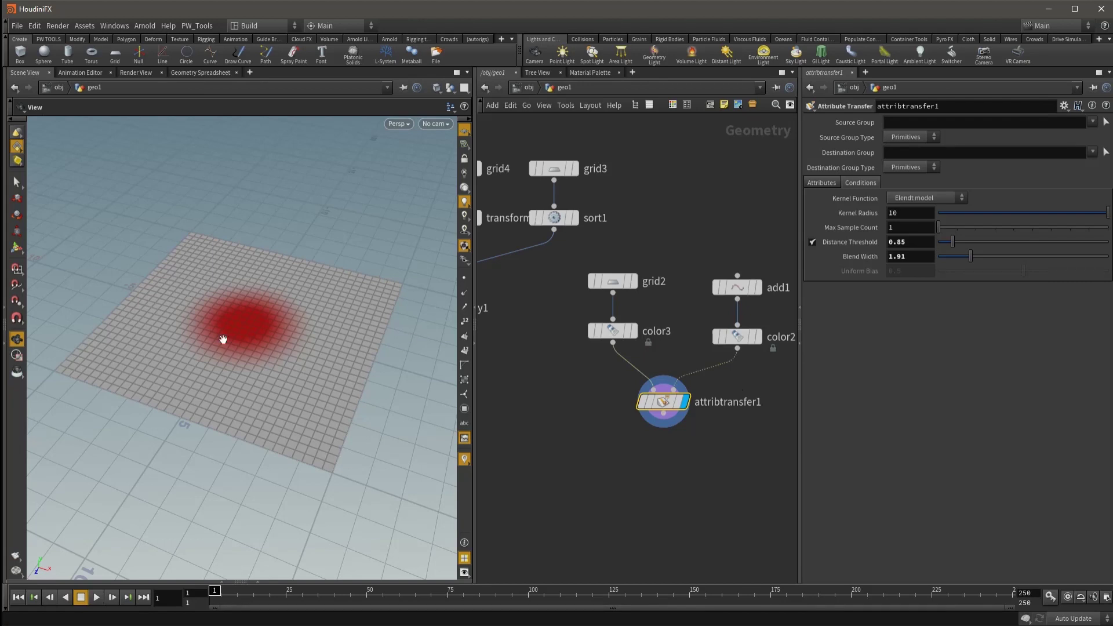
pyautogui.moveTo(270, 334); pyautogui.dragTo(273, 325)
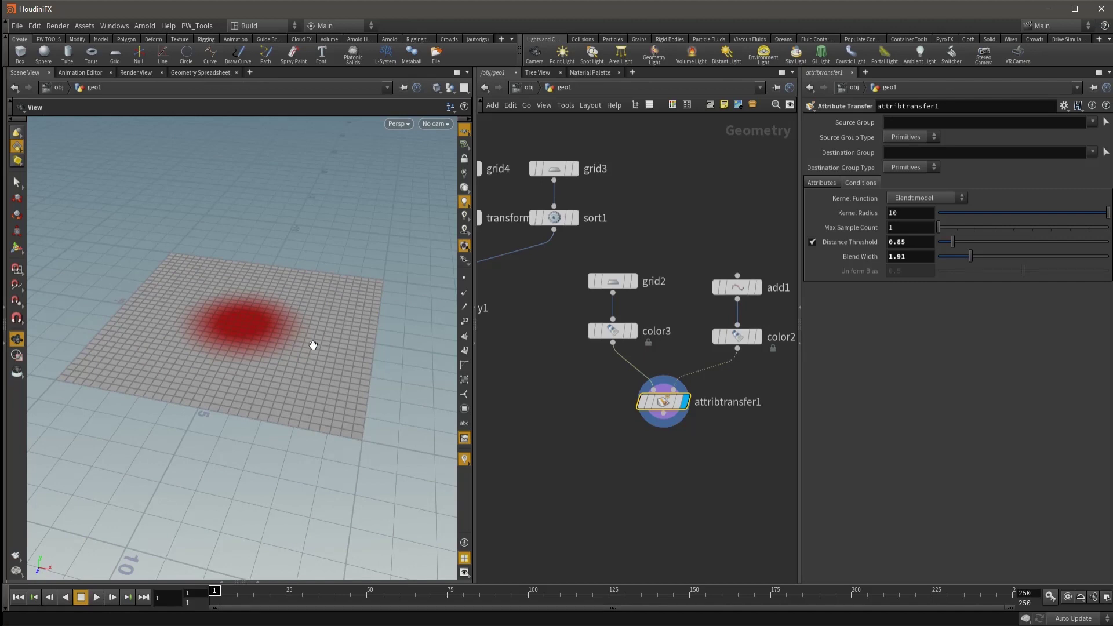
pyautogui.click(743, 287)
# Step: Move add1's point to about (-2.54, -0.03, 0), shifting the red spot left of the grid centre
pyautogui.press('Return')
pyautogui.moveTo(301, 330)
pyautogui.mouseDown()
pyautogui.moveTo(353, 334)
pyautogui.moveTo(212, 301)
pyautogui.mouseUp()
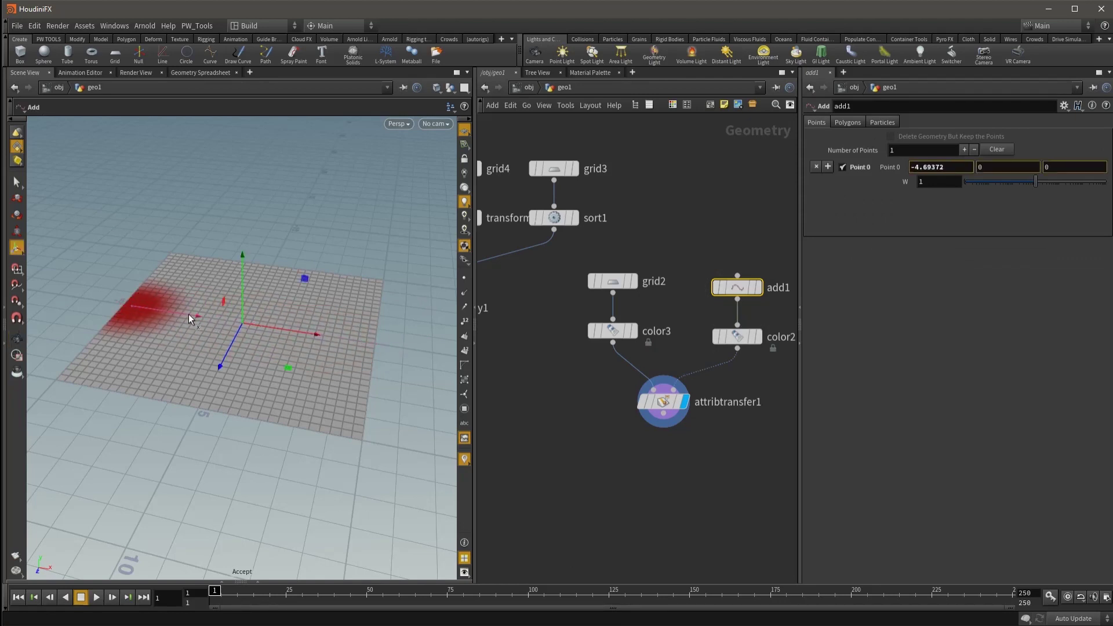
pyautogui.moveTo(145, 256)
pyautogui.mouseDown()
pyautogui.moveTo(151, 162)
pyautogui.moveTo(151, 251)
pyautogui.mouseUp()
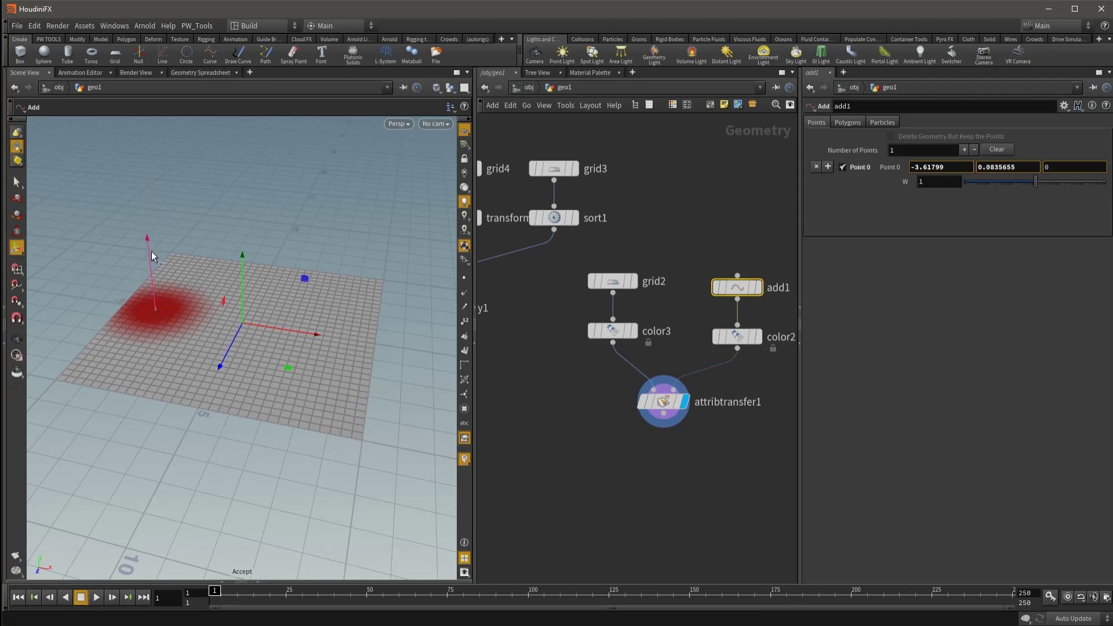
pyautogui.moveTo(214, 318)
pyautogui.mouseDown()
pyautogui.moveTo(281, 324)
pyautogui.moveTo(226, 319)
pyautogui.mouseUp()
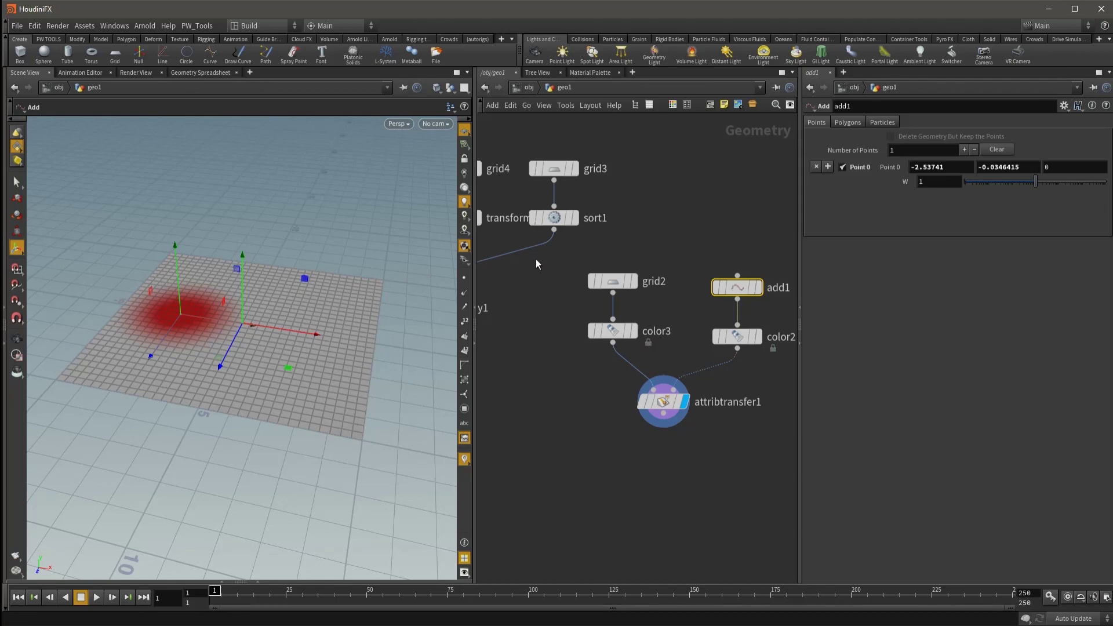
pyautogui.press('Tab')
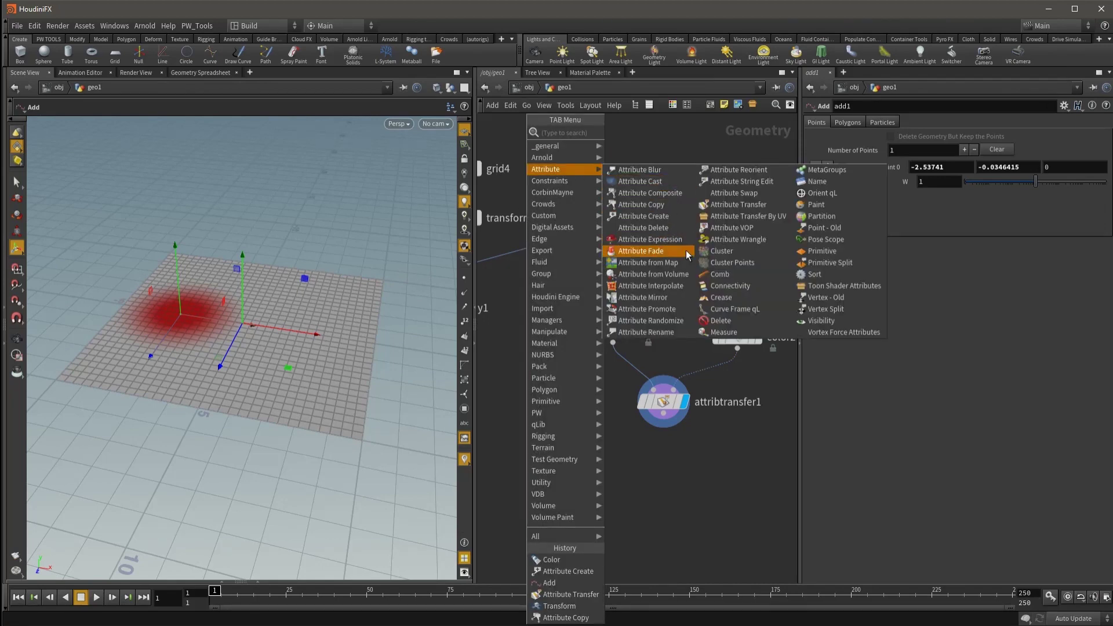
pyautogui.moveTo(547, 168)
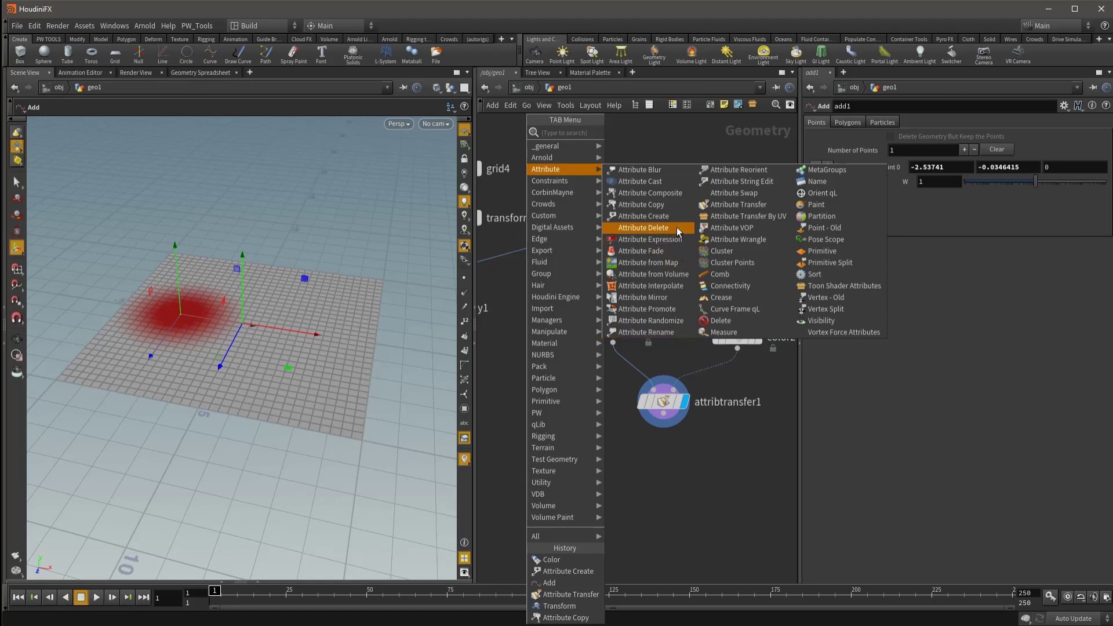
# Step: Add a Clean node, clean1, wired below attribtransfer1
pyautogui.press('Escape')
pyautogui.moveTo(704, 447); pyautogui.dragTo(670, 385, button='middle')
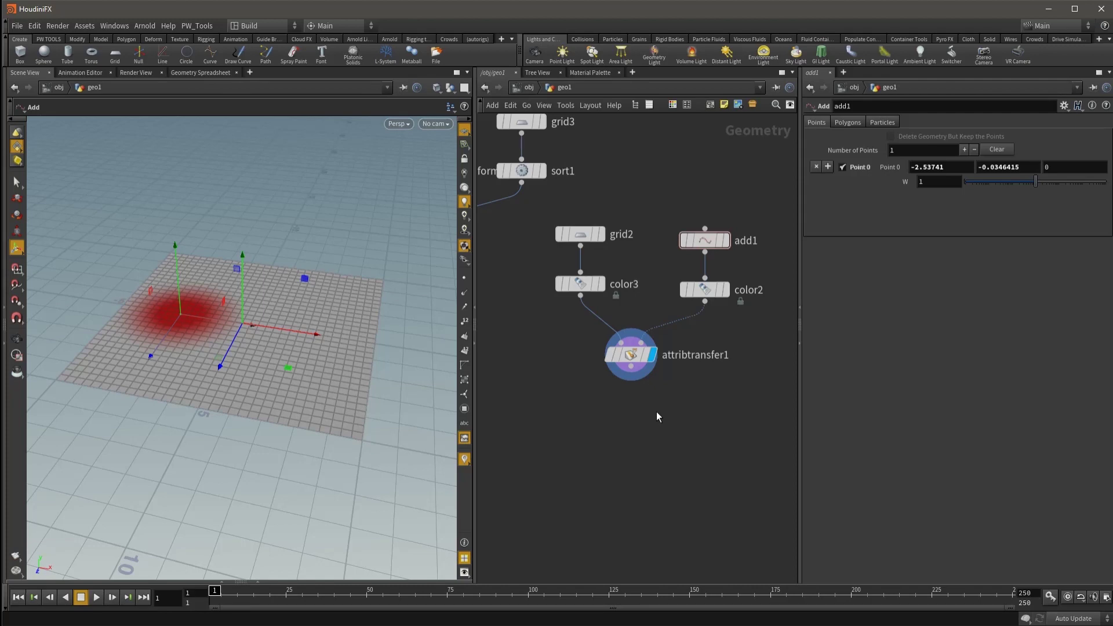
pyautogui.press('Tab')
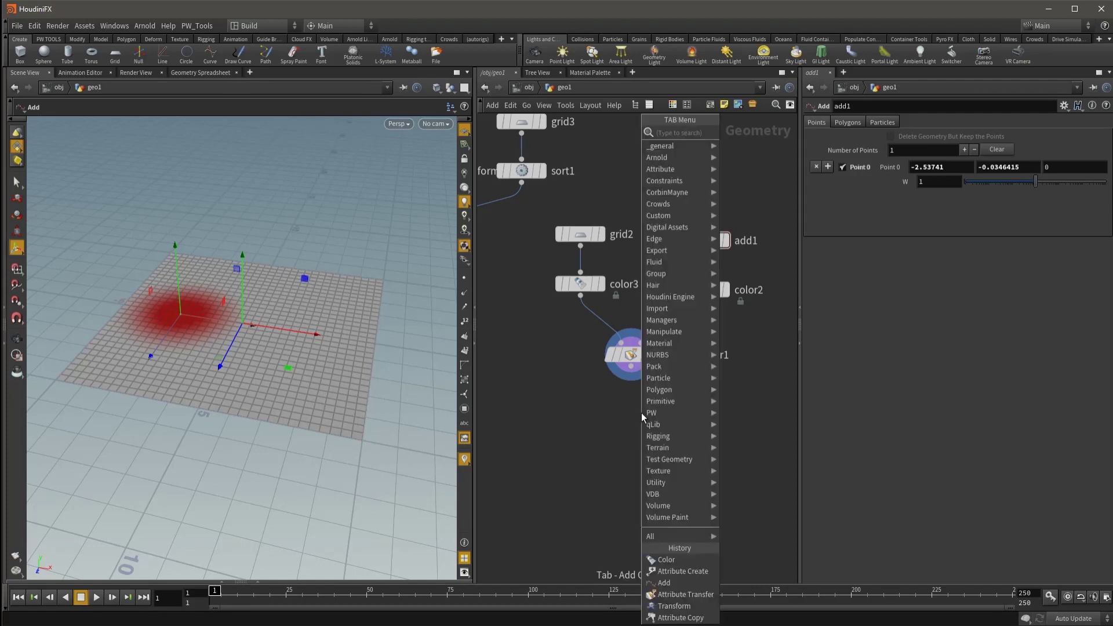
pyautogui.write('null')
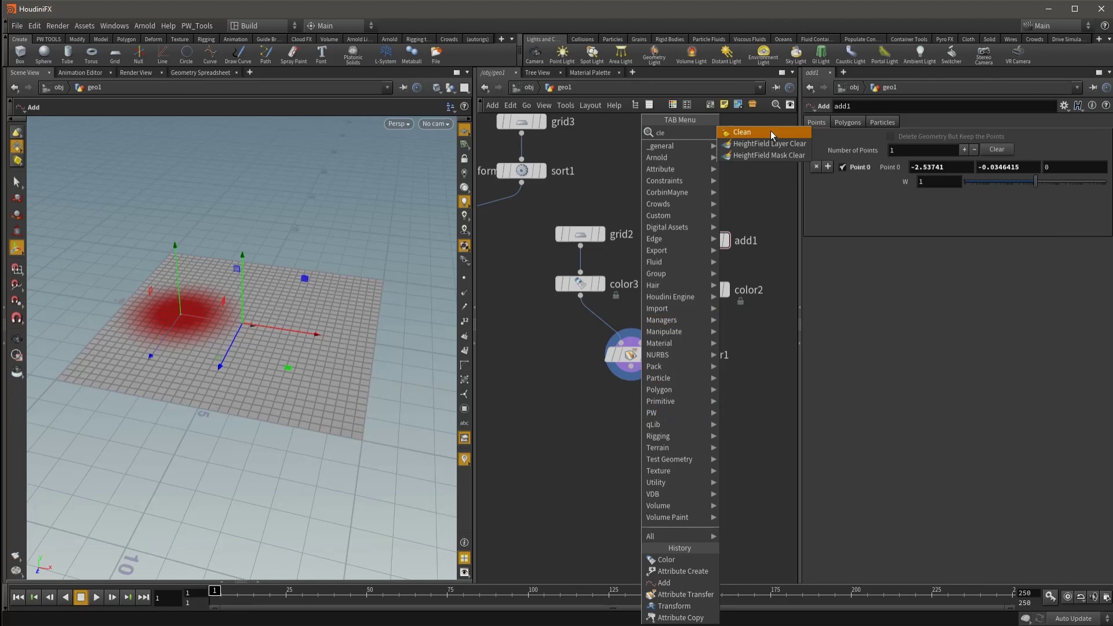
pyautogui.click(771, 131)
pyautogui.click(631, 413)
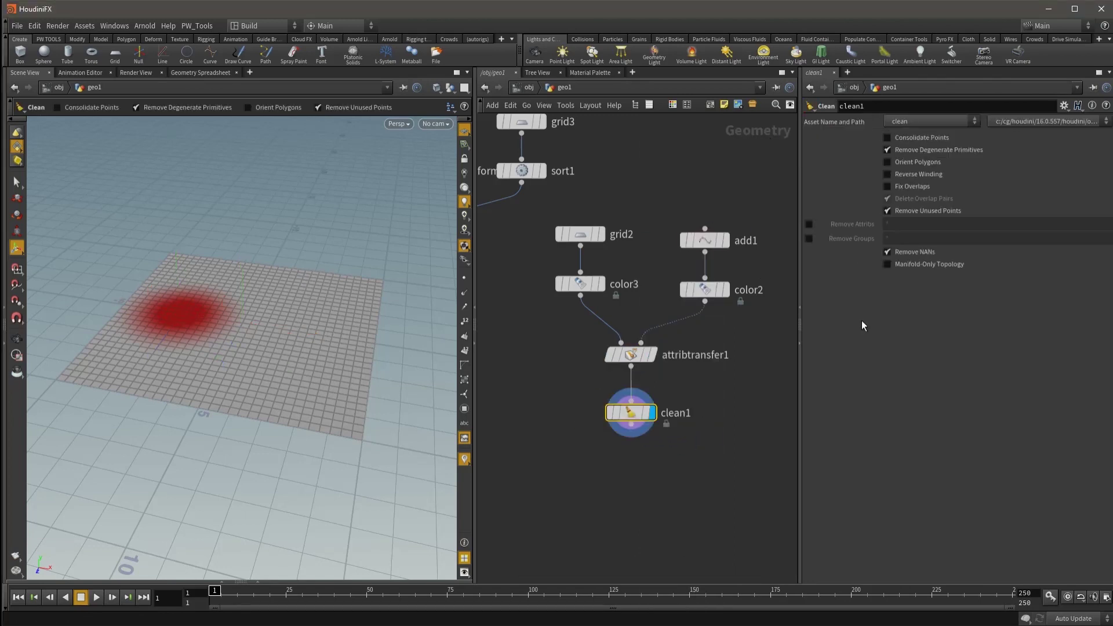
# Step: Enable Remove Attribs on clean1 with pattern "* ^Cd" to keep only Cd
pyautogui.click(810, 224)
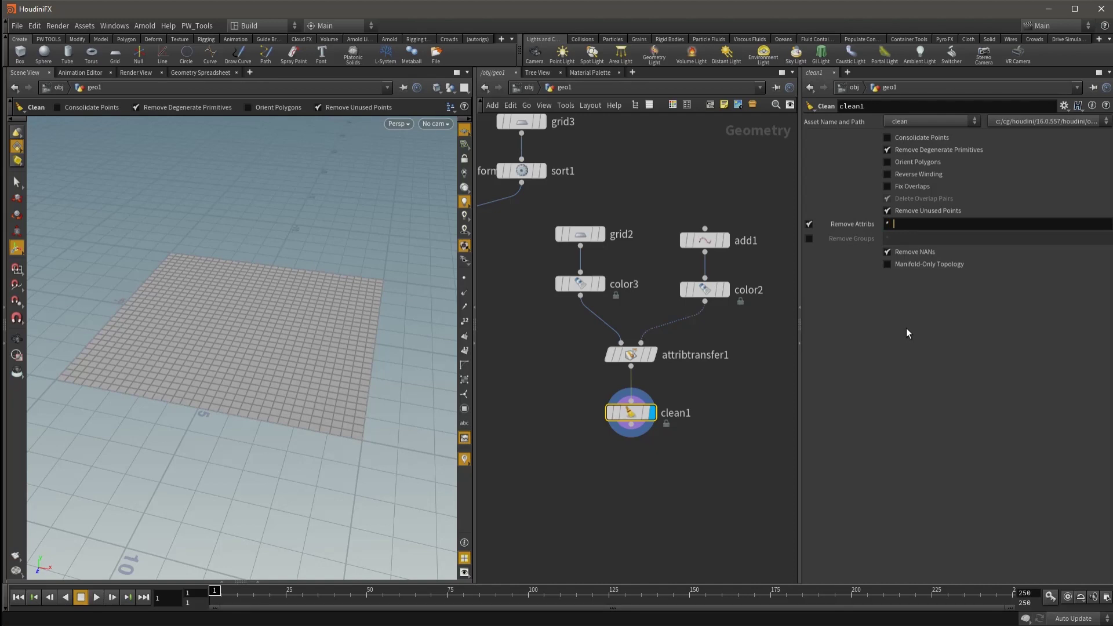
pyautogui.write('^')
pyautogui.write('Cd')
pyautogui.press('Return')
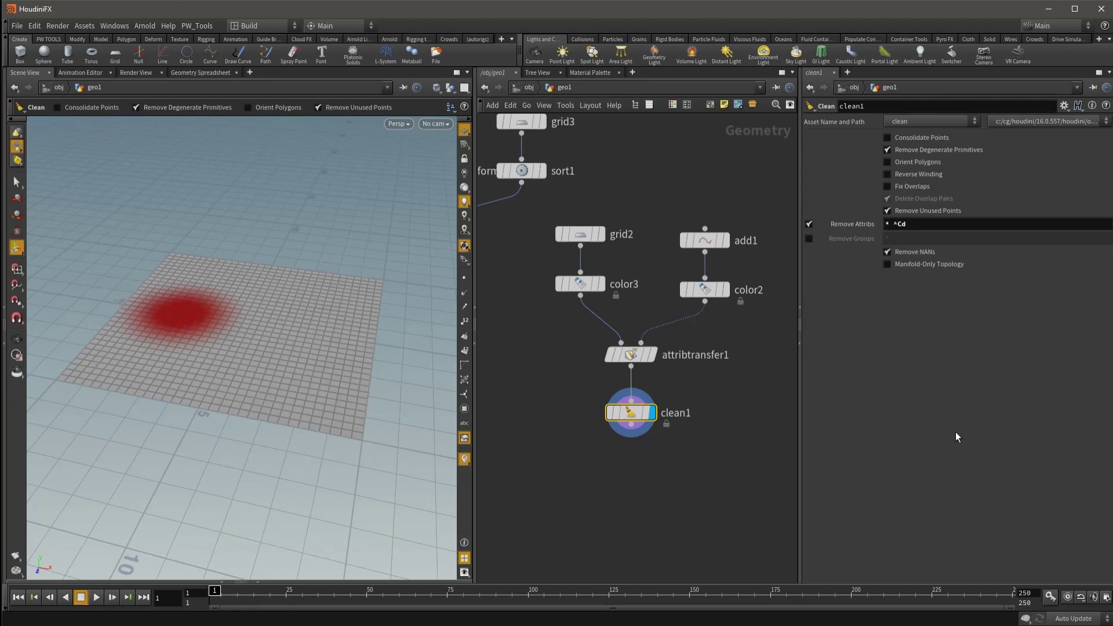